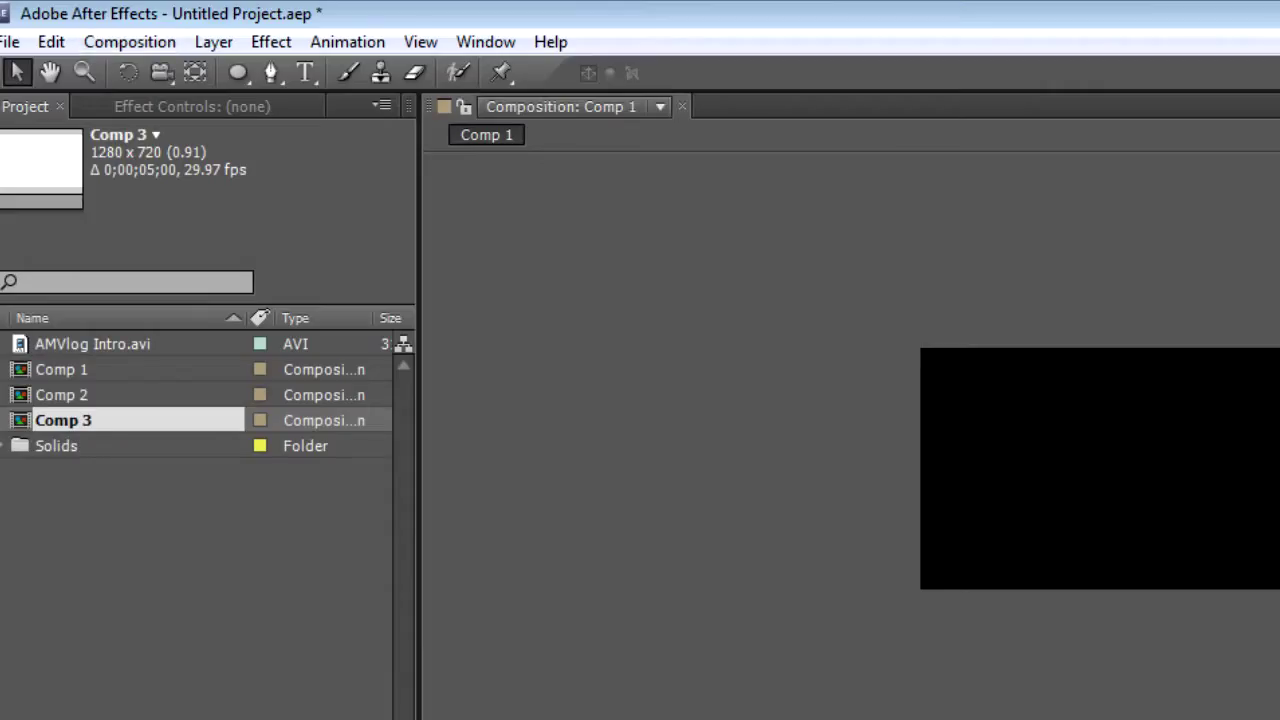
- Create a new dark gray solid layer in Comp 1, keeping the proposed solid settings
{"action": "left_click", "coordinate": [213, 42]}
{"action": "mouse_move", "coordinate": [249, 73]}
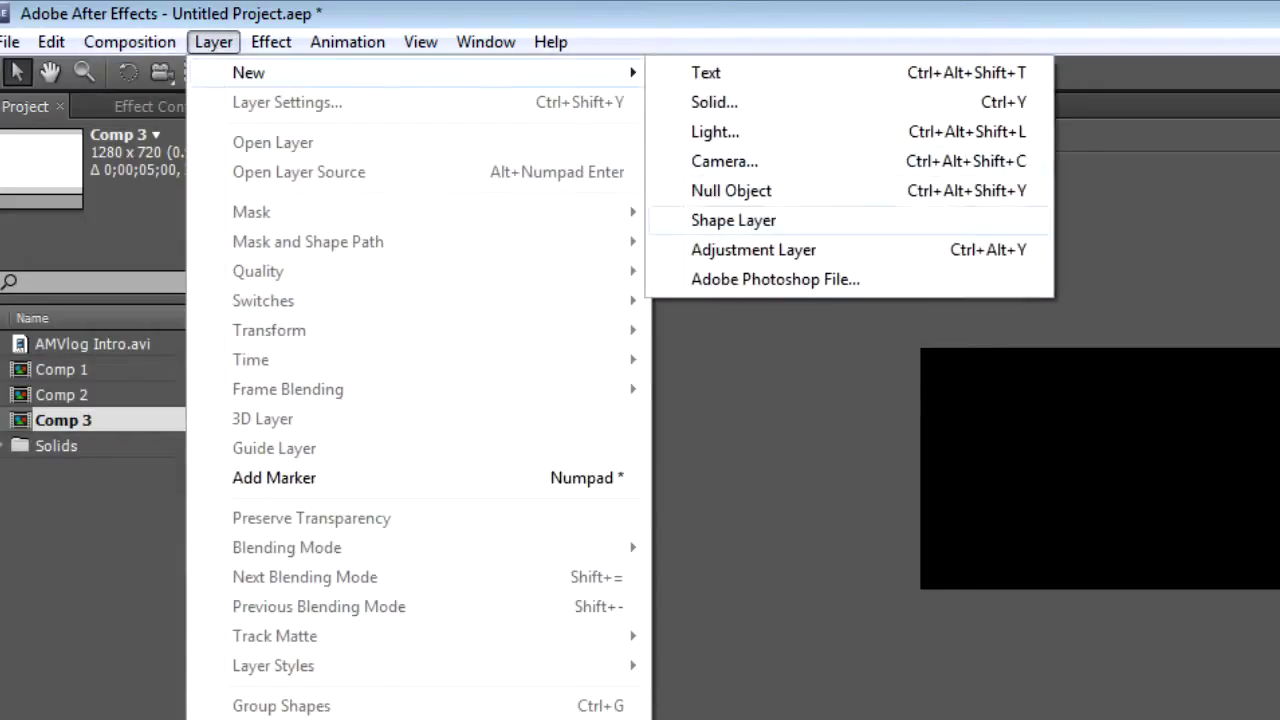
{"action": "left_click", "coordinate": [714, 102]}
{"action": "left_click", "coordinate": [359, 536]}
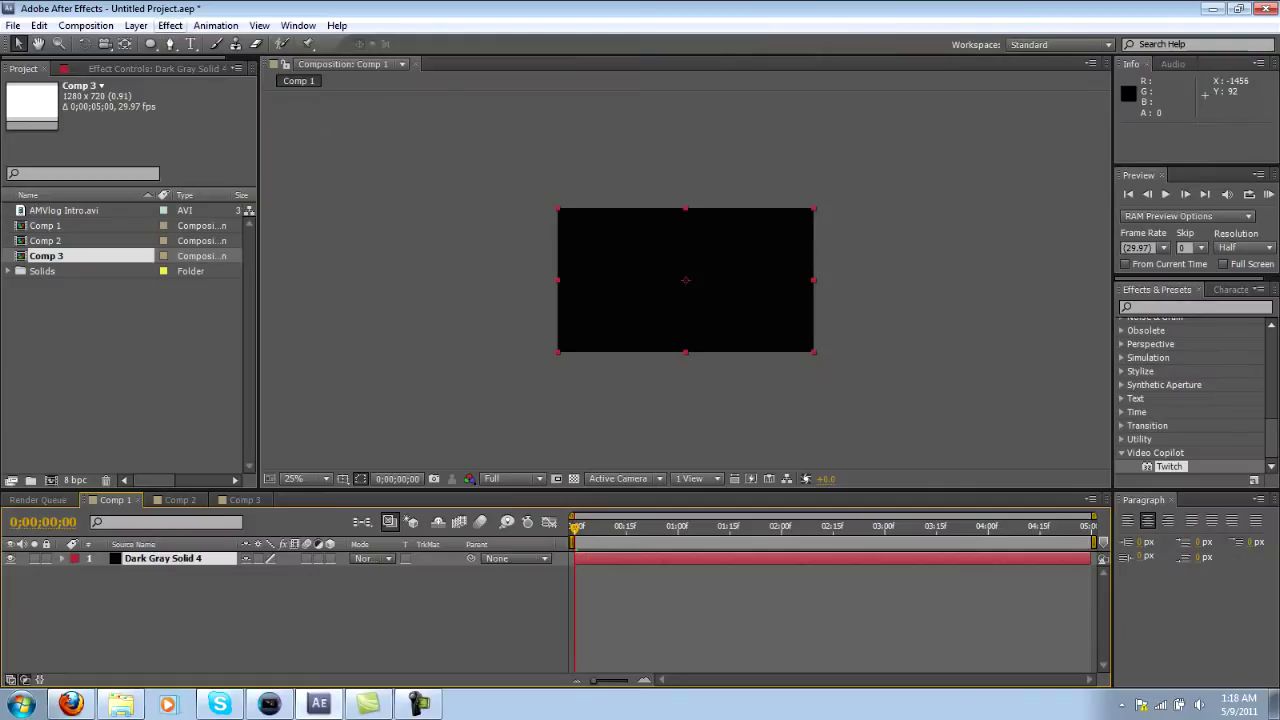
- Apply the CC Particle World effect to the solid, preview the particles and return to the start of the composition
{"action": "left_click", "coordinate": [170, 25]}
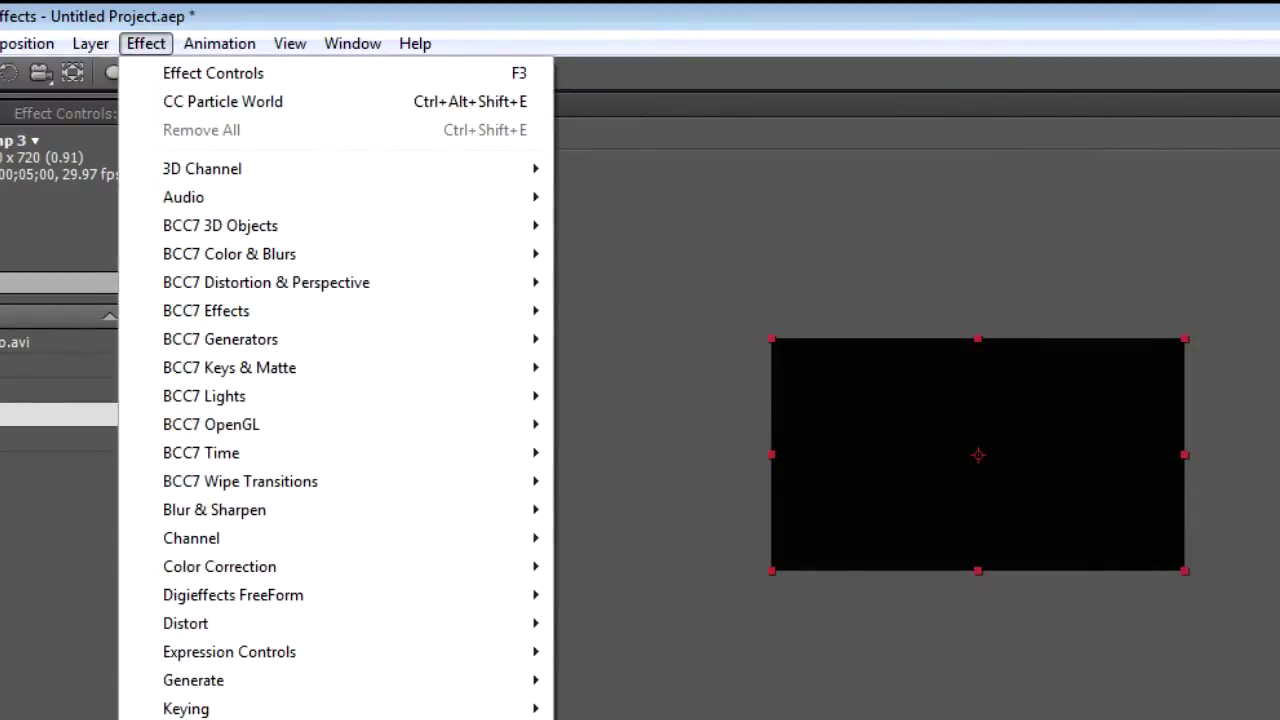
{"action": "mouse_move", "coordinate": [220, 719]}
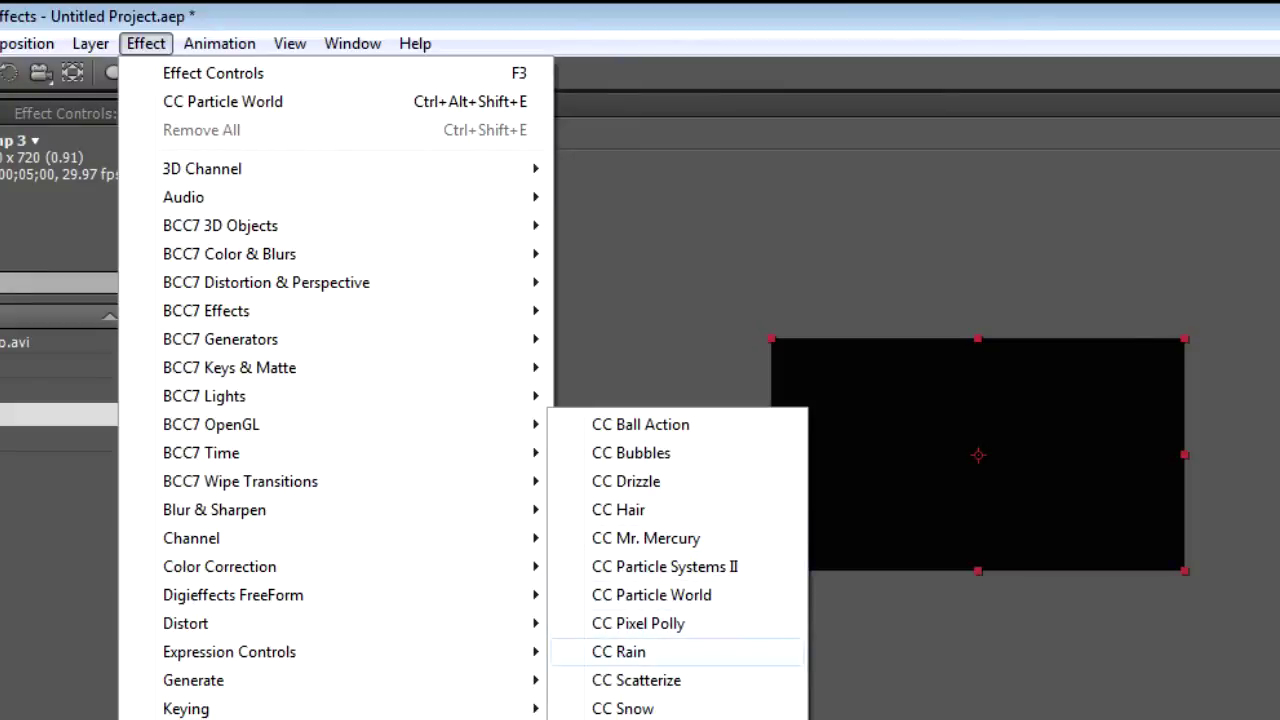
{"action": "left_click", "coordinate": [651, 595]}
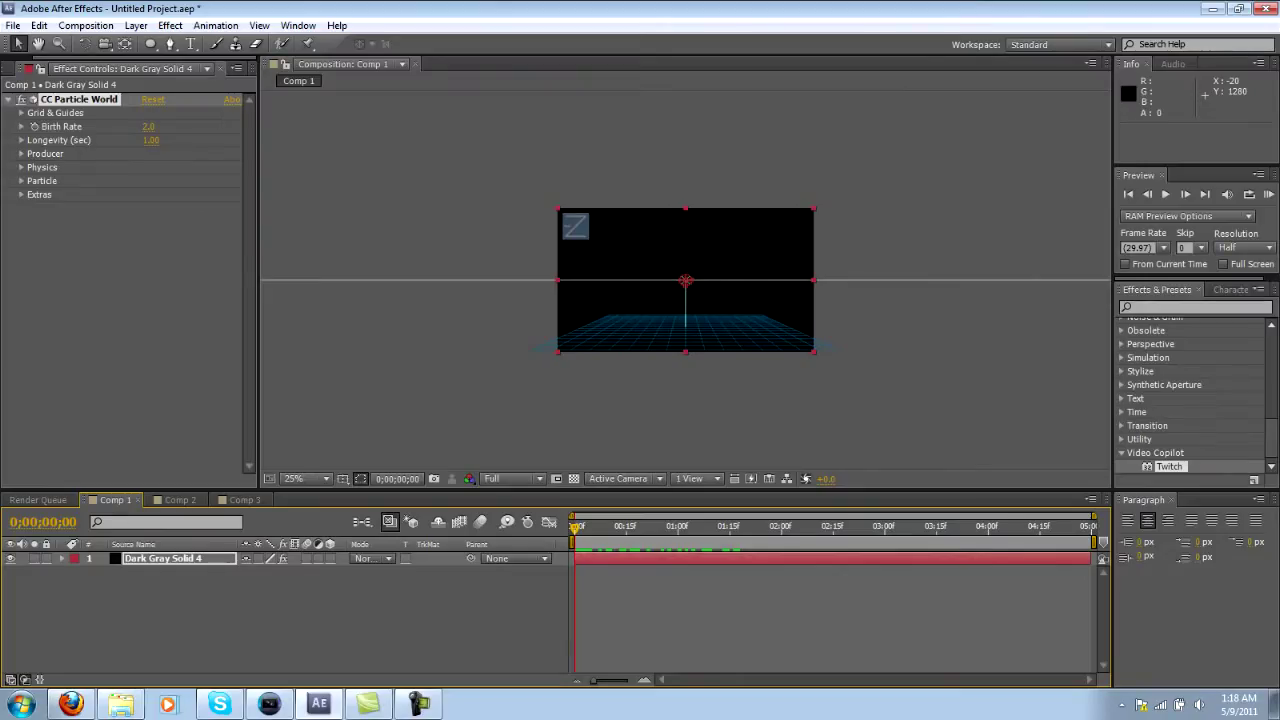
{"action": "key", "text": "space"}
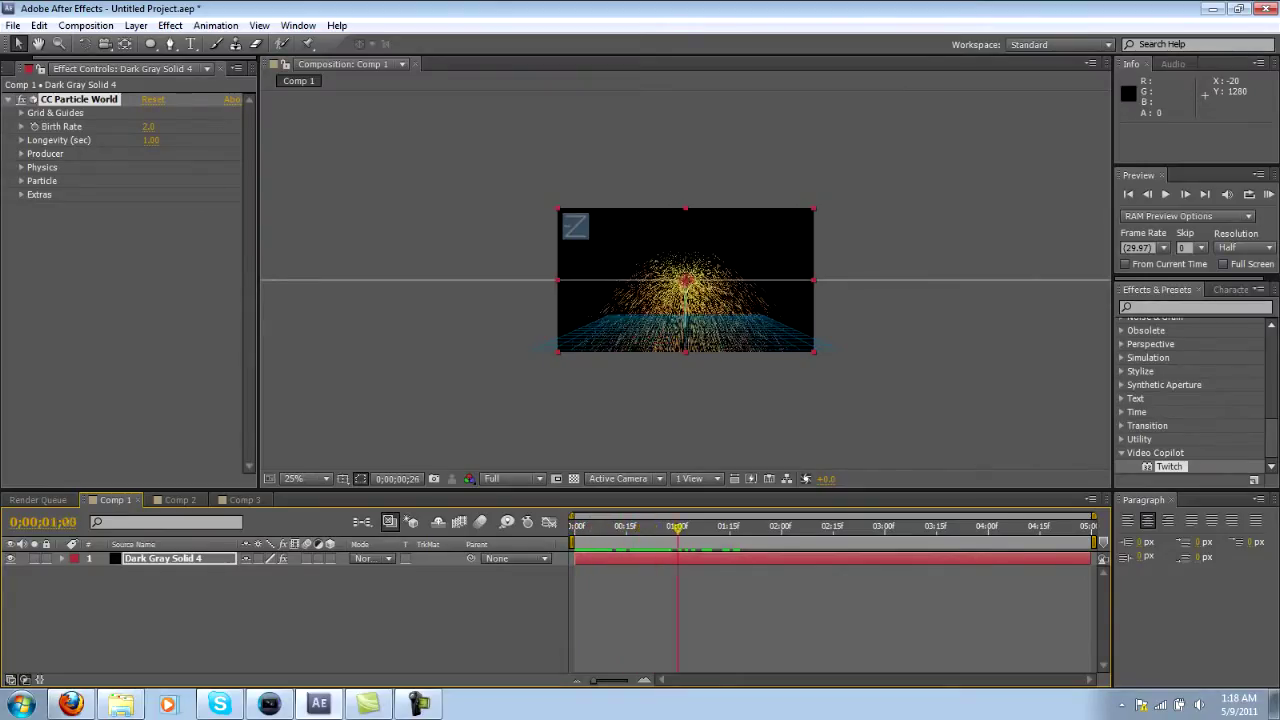
{"action": "left_click_drag", "start_coordinate": [735, 527], "coordinate": [574, 527]}
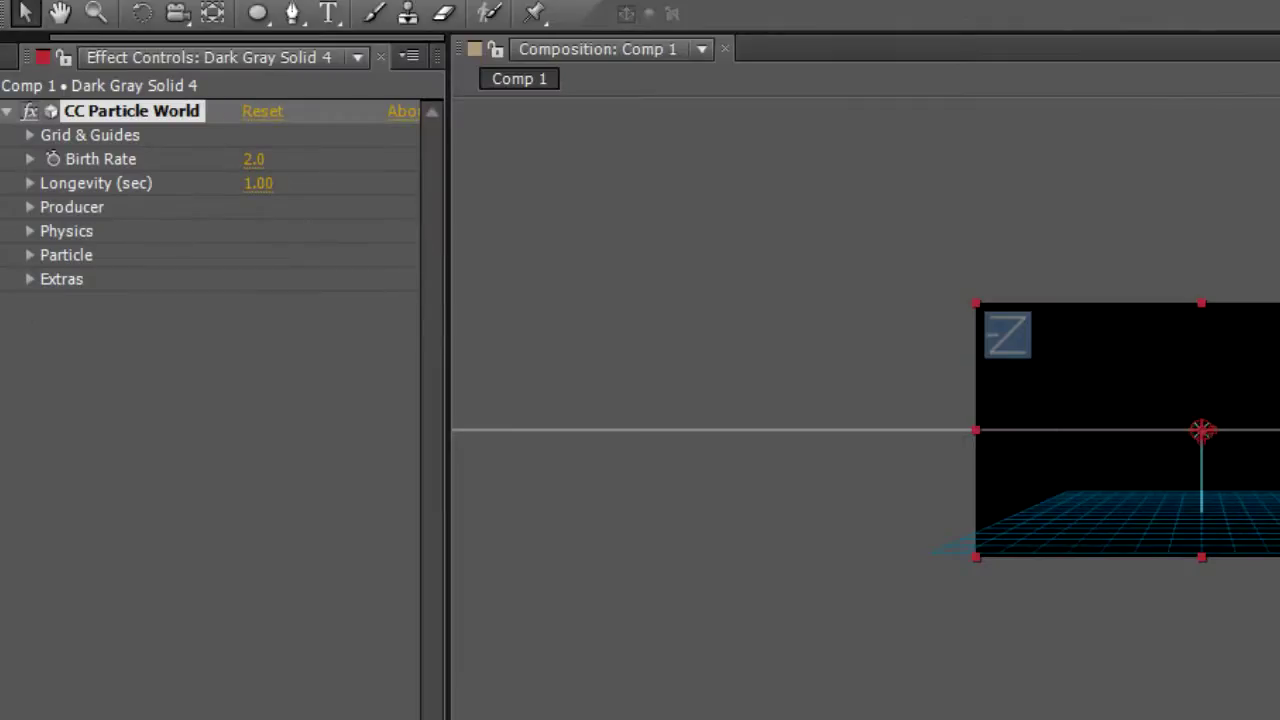
- Turn off the Grid guide of CC Particle World and play the particle animation
{"action": "left_click", "coordinate": [30, 135]}
{"action": "left_click", "coordinate": [251, 255]}
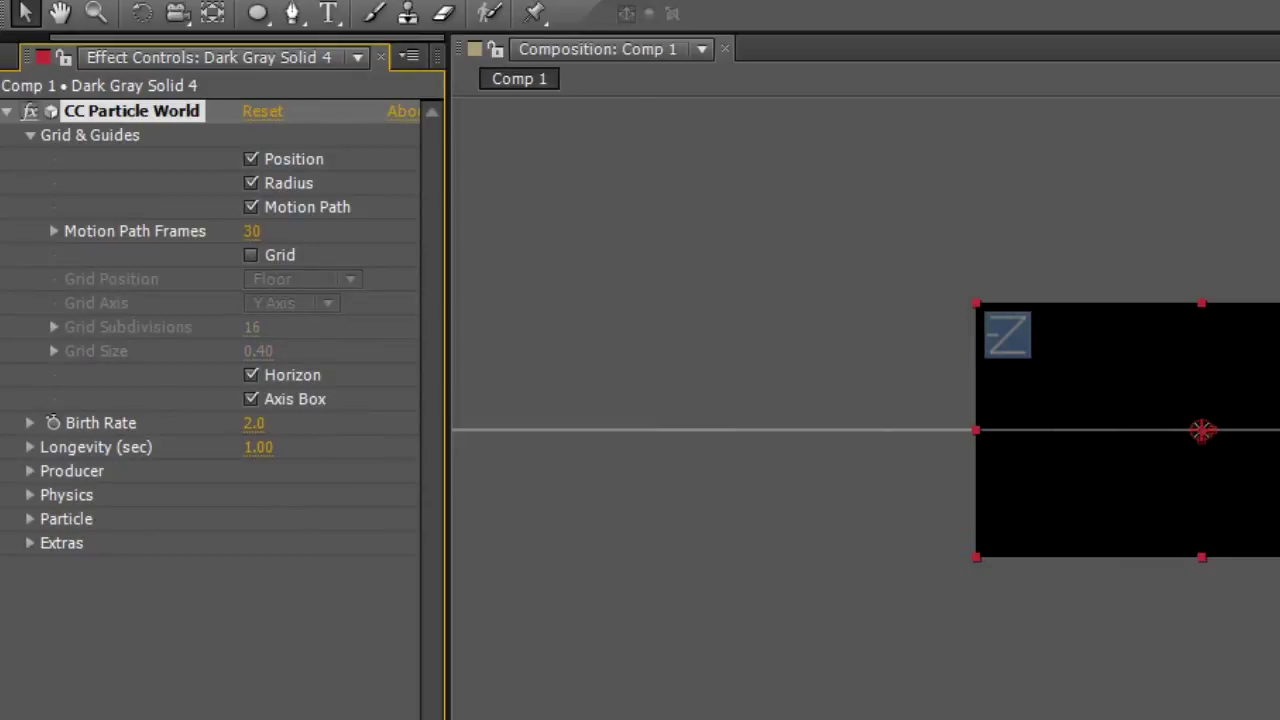
{"action": "key", "text": "space"}
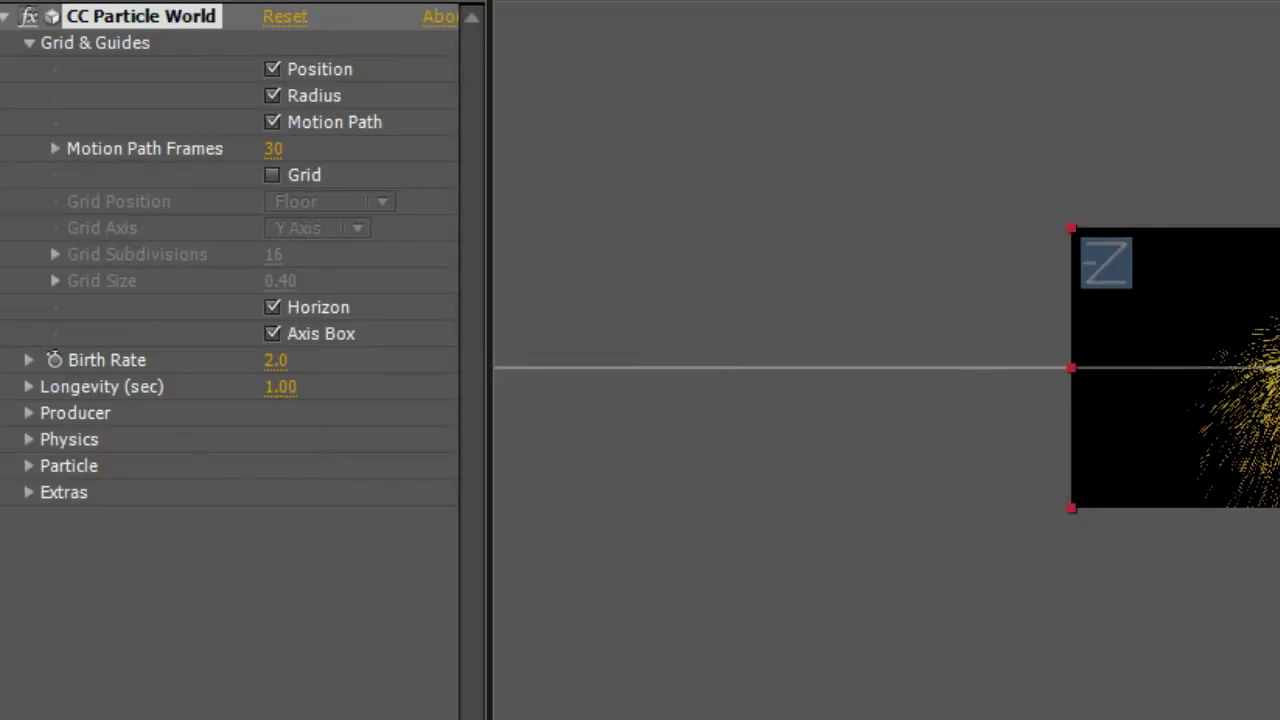
- Set the Gravity in the Physics settings of CC Particle World to 0
{"action": "left_click", "coordinate": [29, 439]}
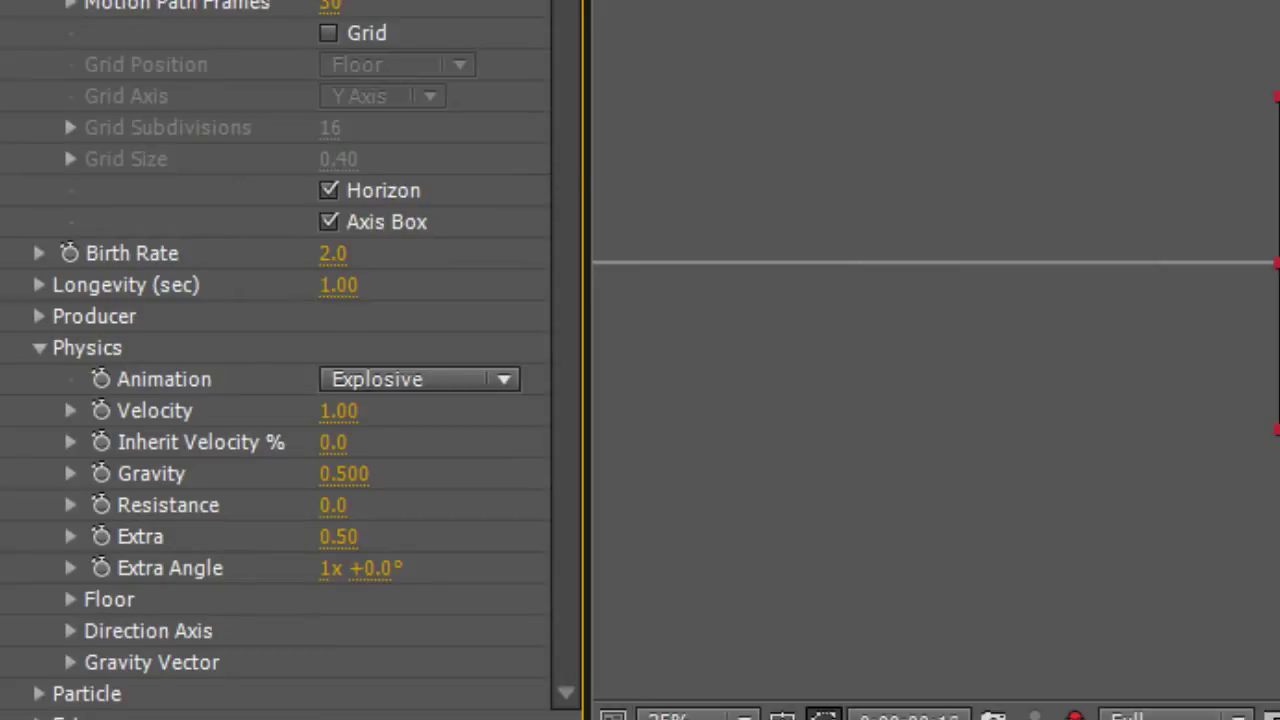
{"action": "left_click", "coordinate": [344, 474]}
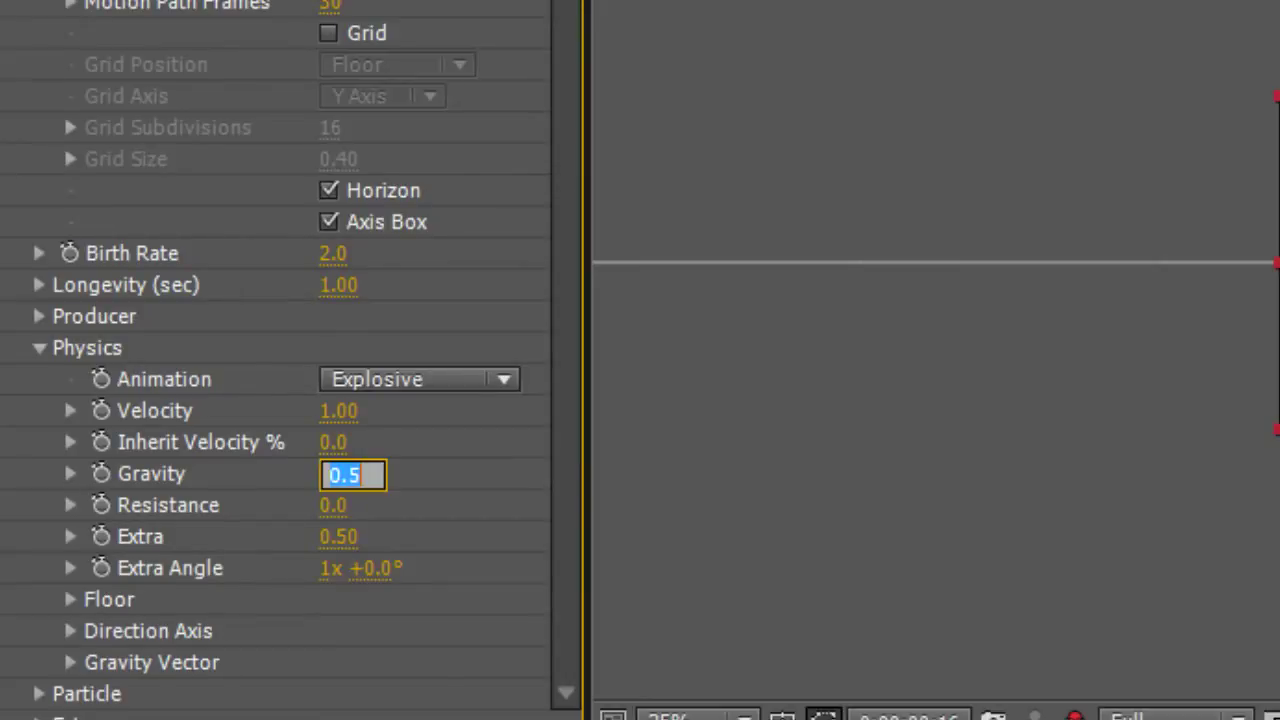
{"action": "type", "text": "0"}
{"action": "key", "text": "Return"}
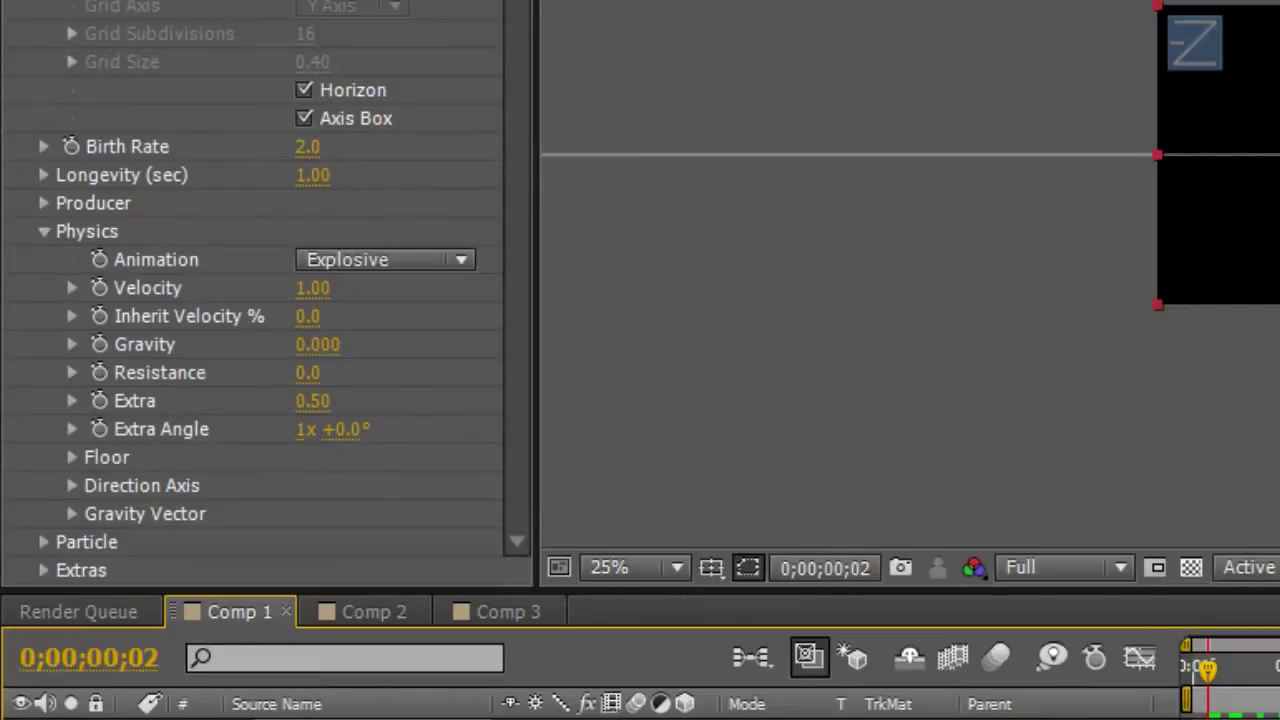
- Try the Lens Concave particle type in CC Particle World and set the type back to Line
{"action": "left_click", "coordinate": [44, 231]}
{"action": "left_click", "coordinate": [43, 259]}
{"action": "scroll", "coordinate": [250, 290], "scroll_direction": "down", "scroll_amount": 3}
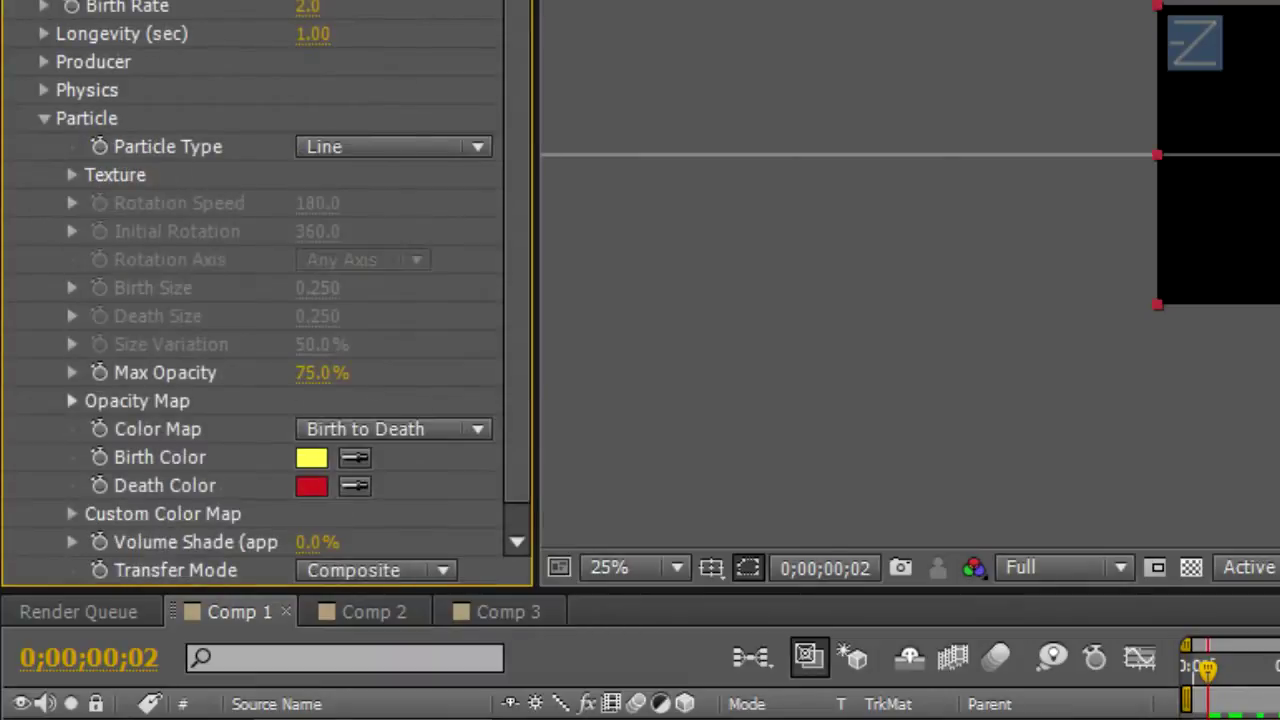
{"action": "left_click_drag", "start_coordinate": [1208, 670], "coordinate": [1258, 670]}
{"action": "left_click", "coordinate": [393, 147]}
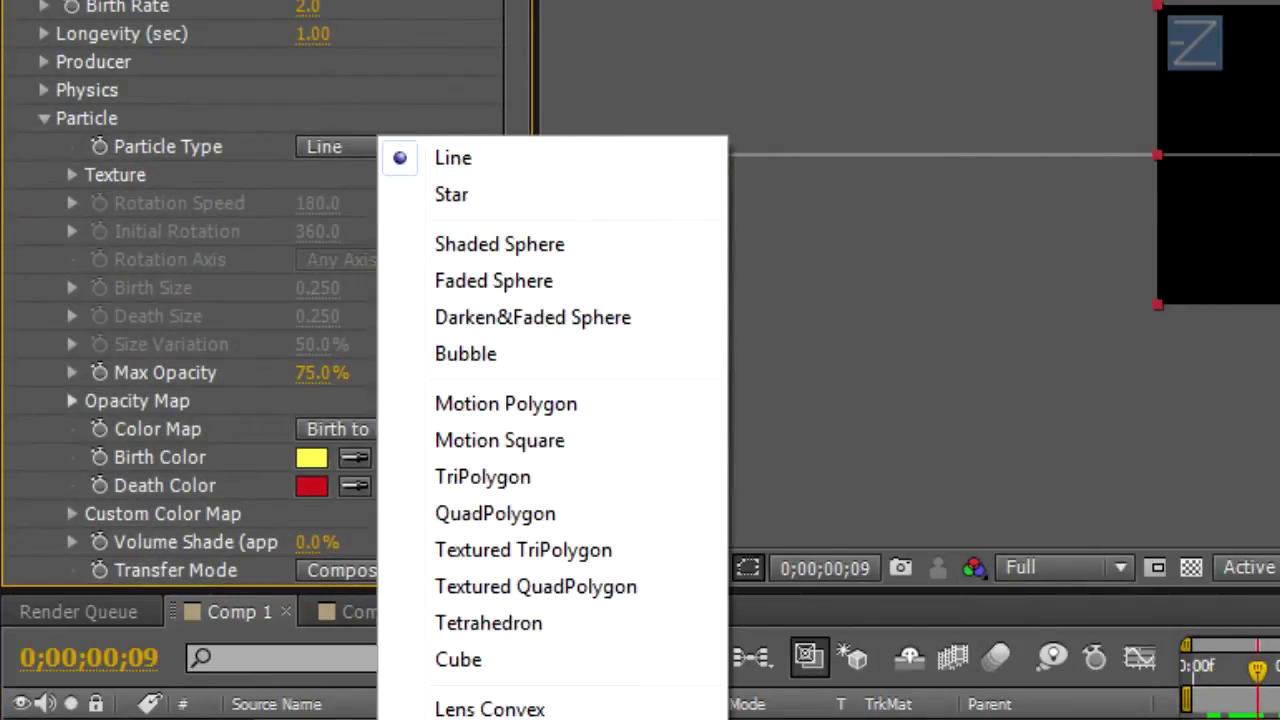
{"action": "left_click", "coordinate": [490, 719]}
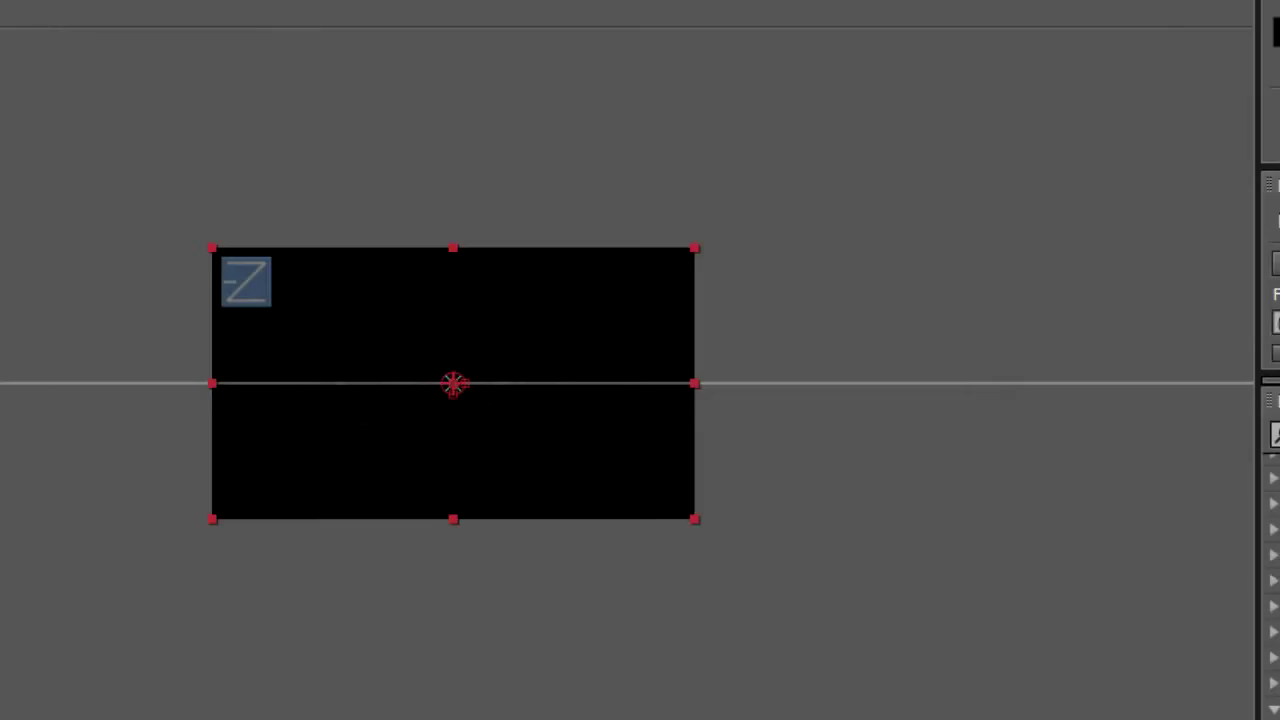
{"action": "key", "text": "period"}
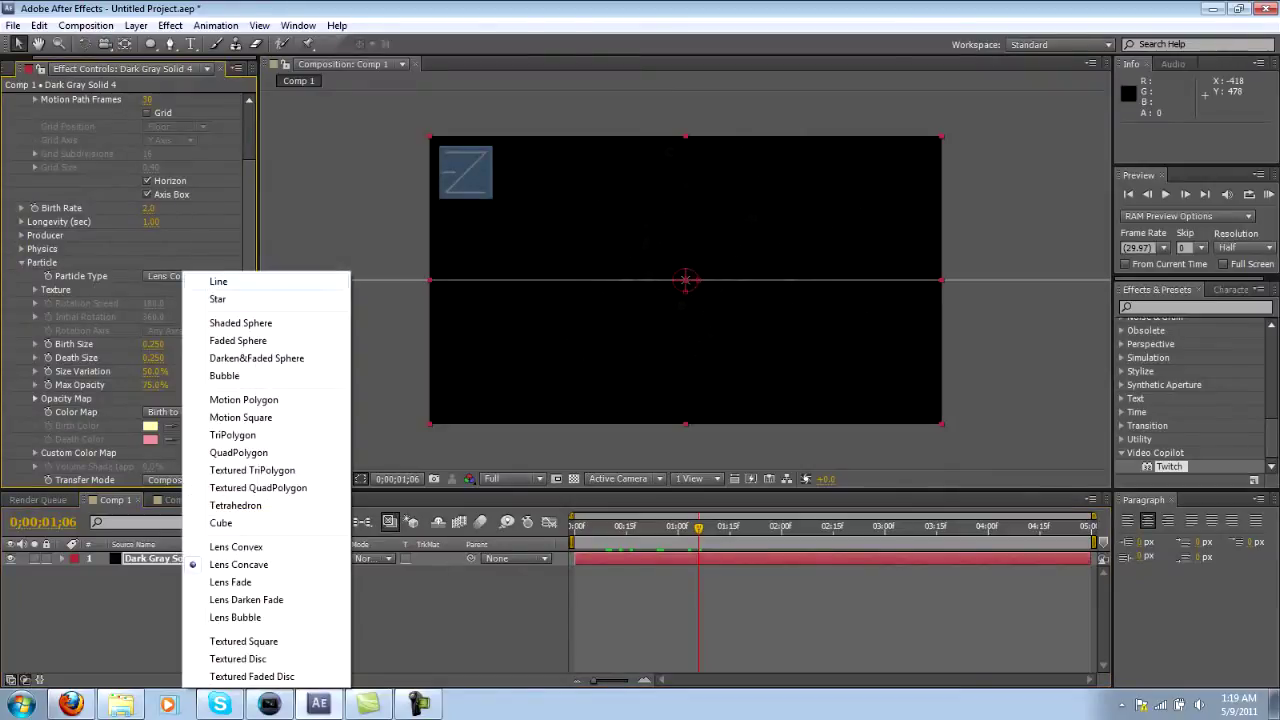
{"action": "left_click", "coordinate": [215, 280]}
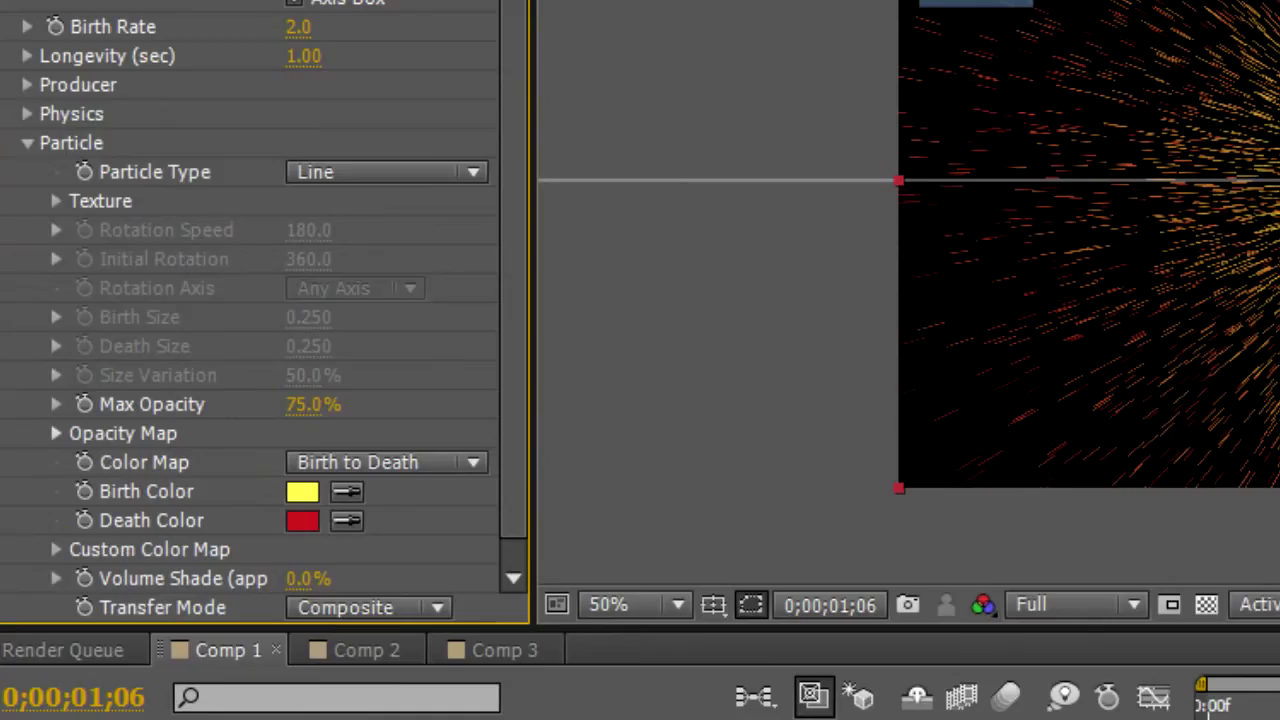
- Set the particles' Birth Color to white (FFFFFF)
{"action": "left_click", "coordinate": [303, 491]}
{"action": "left_click_drag", "start_coordinate": [60, 0], "coordinate": [15, 0]}
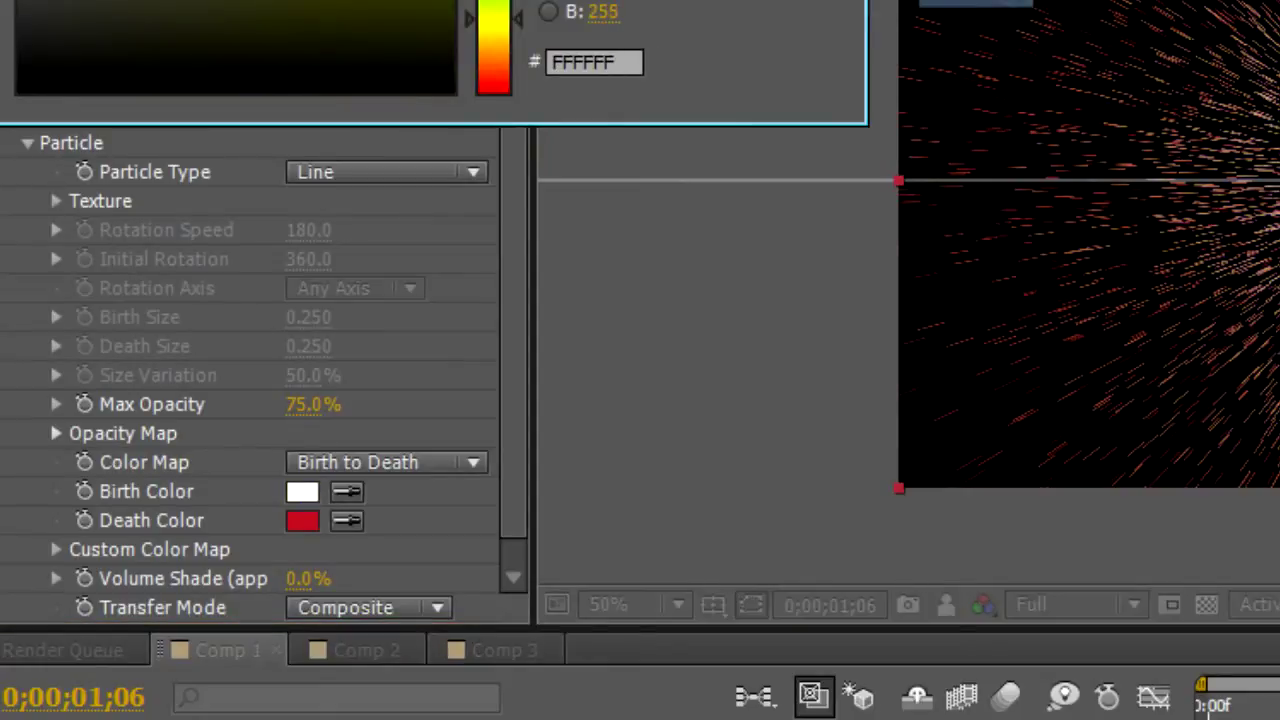
{"action": "key", "text": "Return"}
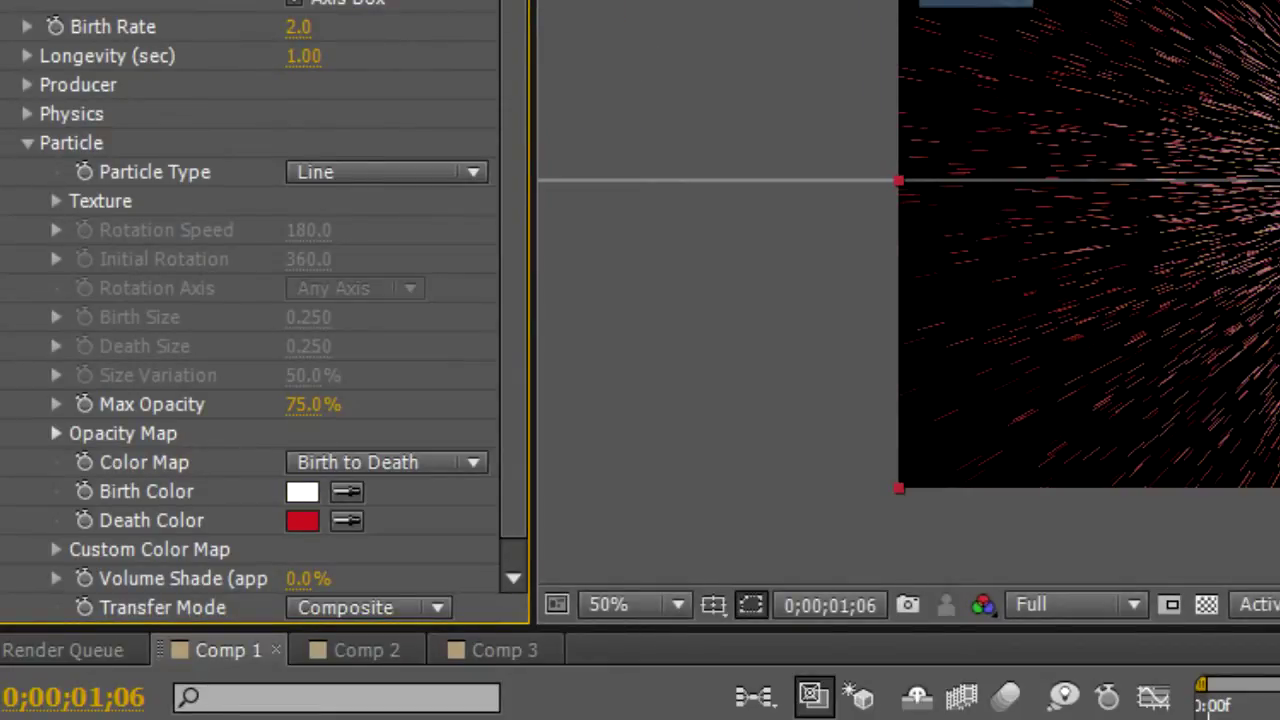
- Set the particles' Death Color to the yellow-orange FFBD4A
{"action": "left_click", "coordinate": [303, 521]}
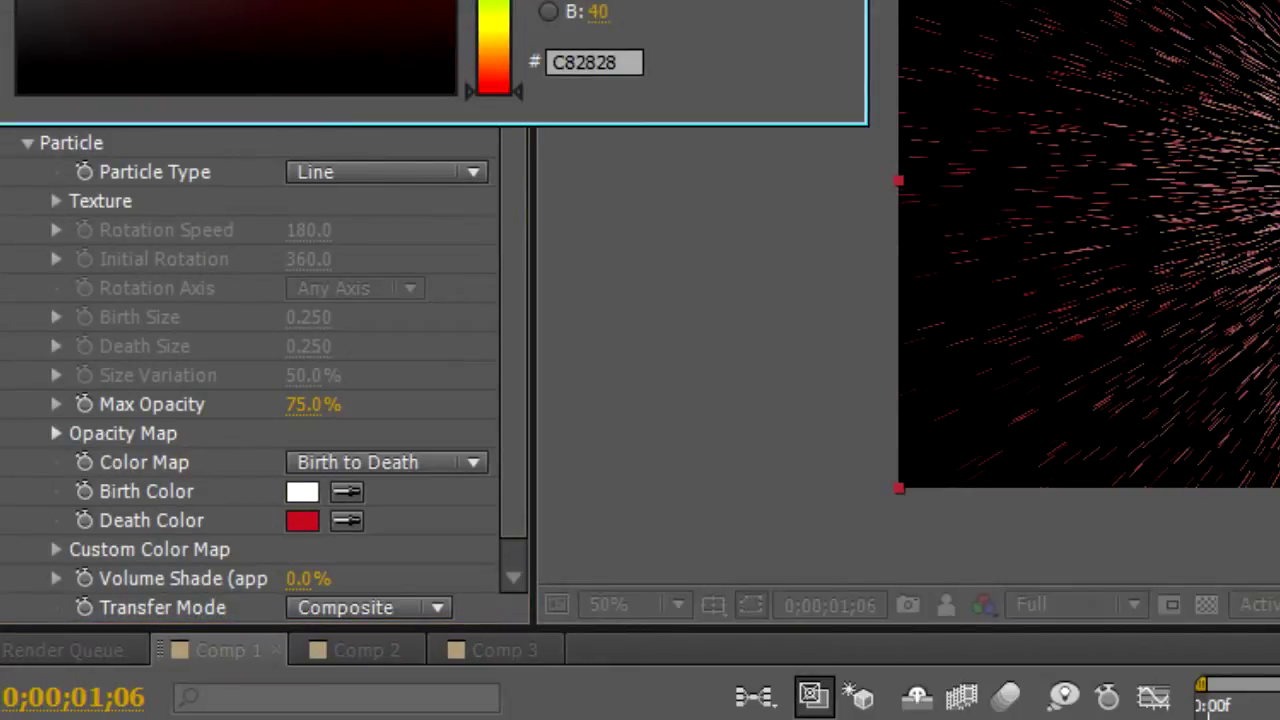
{"action": "left_click", "coordinate": [495, 11]}
{"action": "left_click_drag", "start_coordinate": [104, 96], "coordinate": [162, 36]}
{"action": "left_click", "coordinate": [495, 43]}
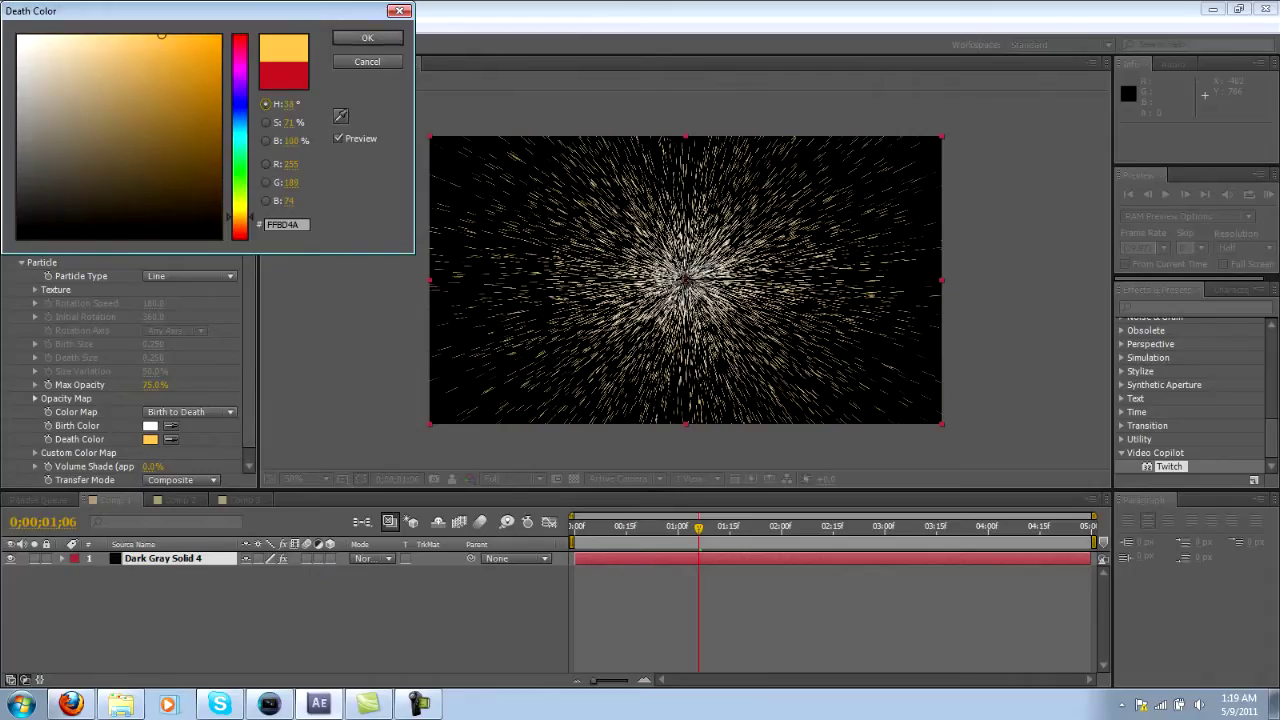
{"action": "key", "text": "Return"}
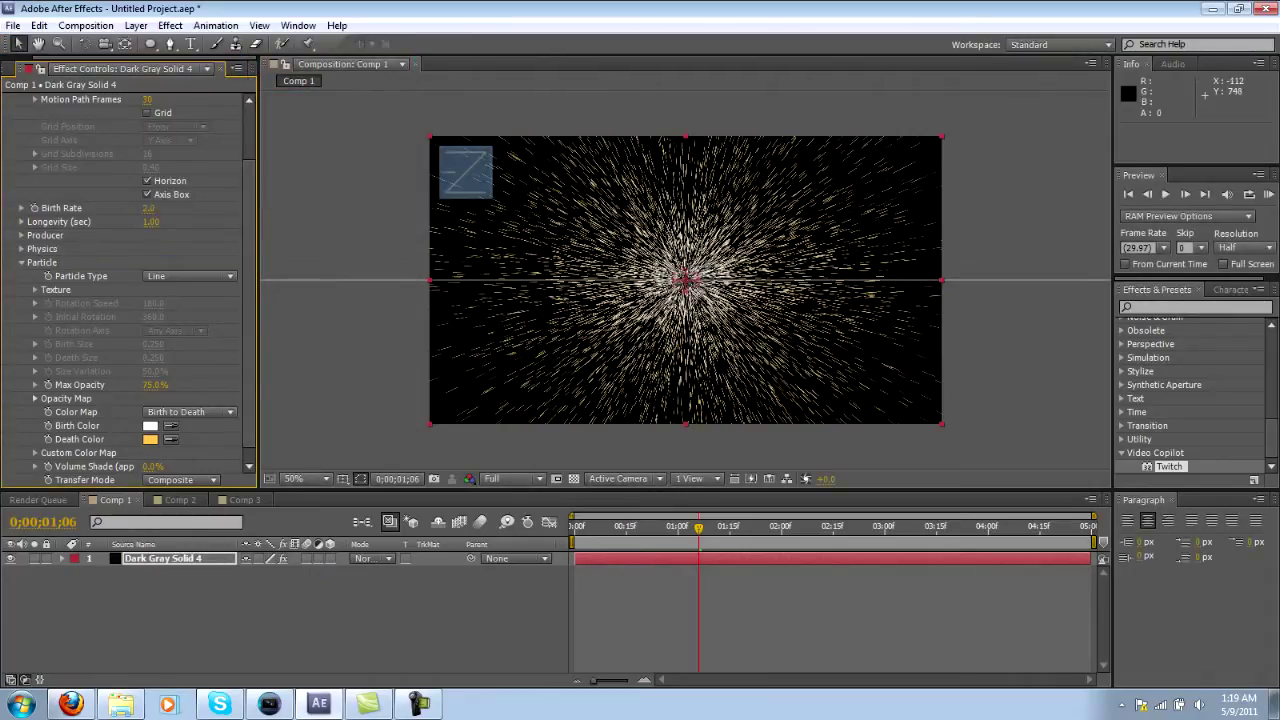
- Keyframe the particles' Birth Rate at 2.0 on the first frame and 0.0 at 0;00;00;04
{"action": "key", "text": "Home"}
{"action": "scroll", "coordinate": [128, 280], "scroll_direction": "up", "scroll_amount": 5}
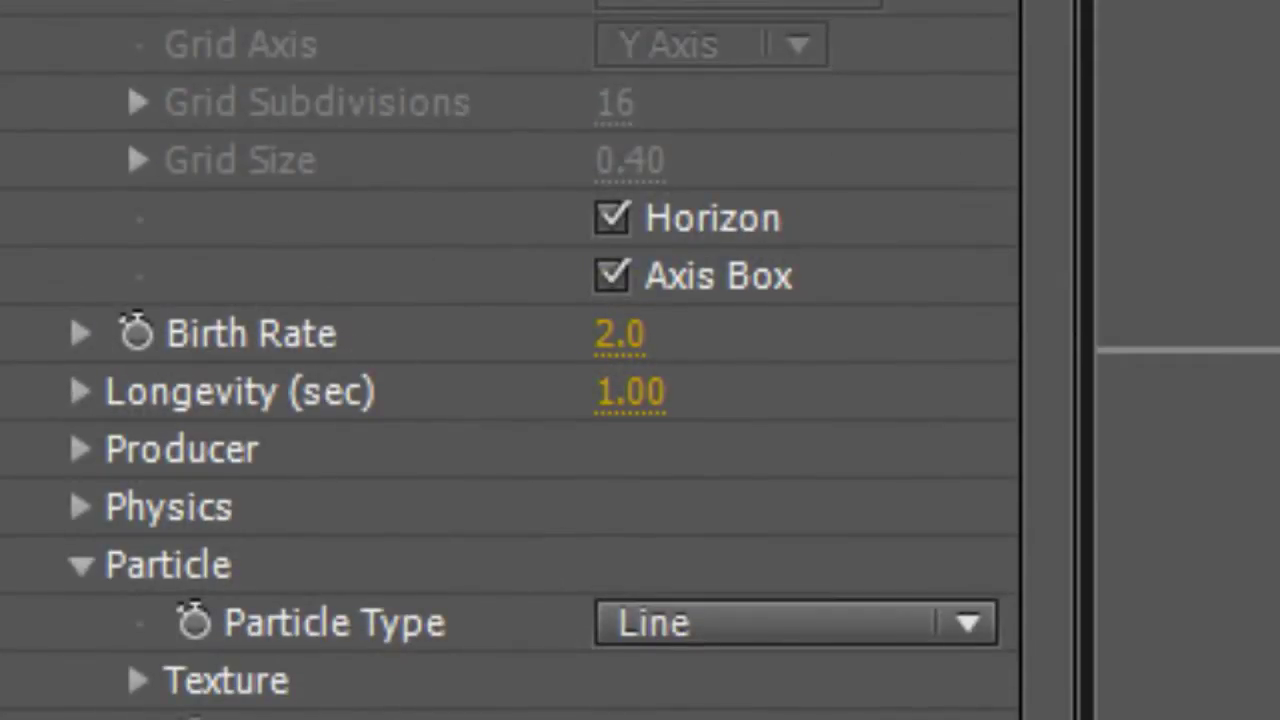
{"action": "left_click", "coordinate": [81, 566]}
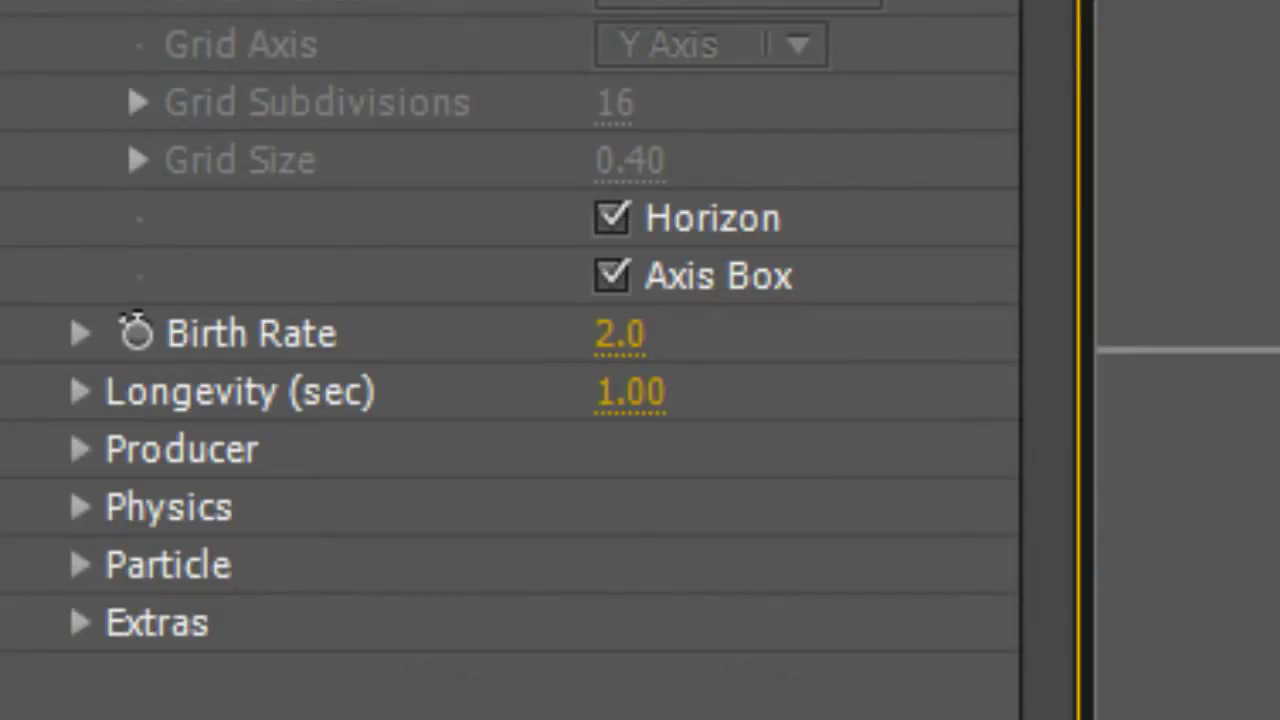
{"action": "left_click", "coordinate": [136, 333]}
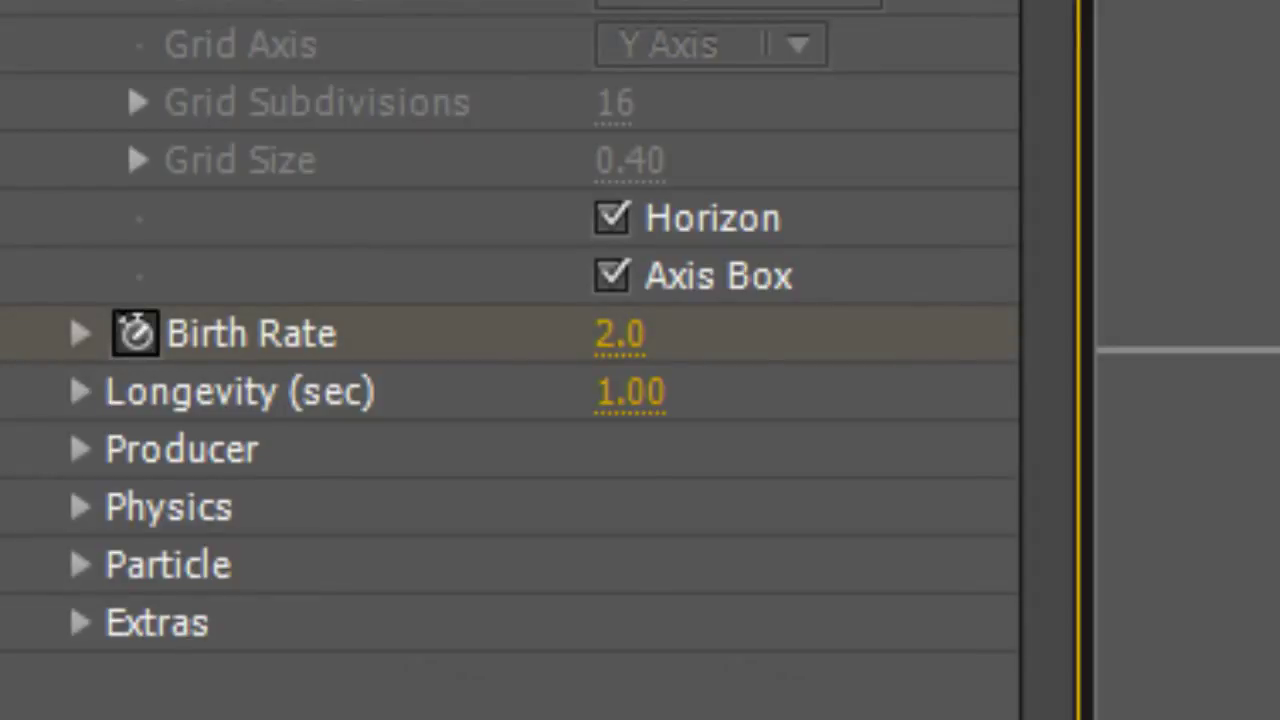
{"action": "left_click_drag", "start_coordinate": [620, 334], "coordinate": [535, 334]}
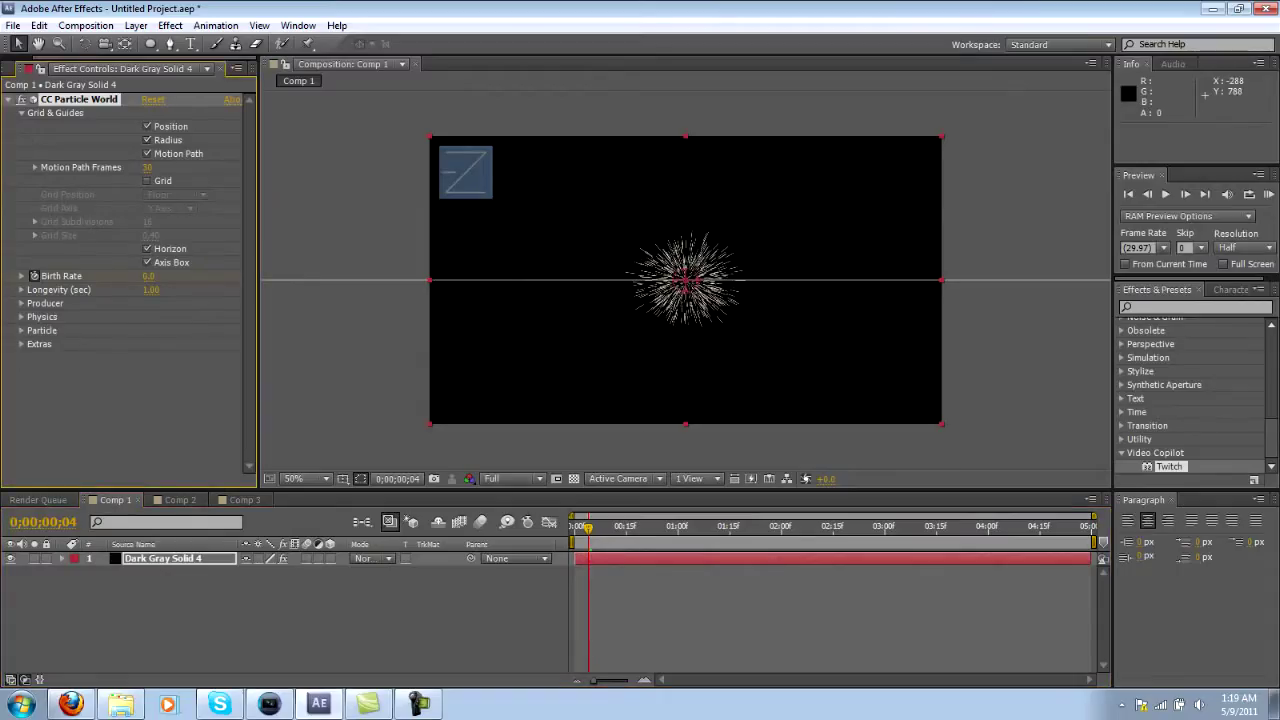
- Return to the first frame of Comp 1 and play the particle burst
{"action": "key", "text": "Page_Up"}
{"action": "key", "text": "Page_Up"}
{"action": "key", "text": "Page_Up"}
{"action": "key", "text": "Page_Up"}
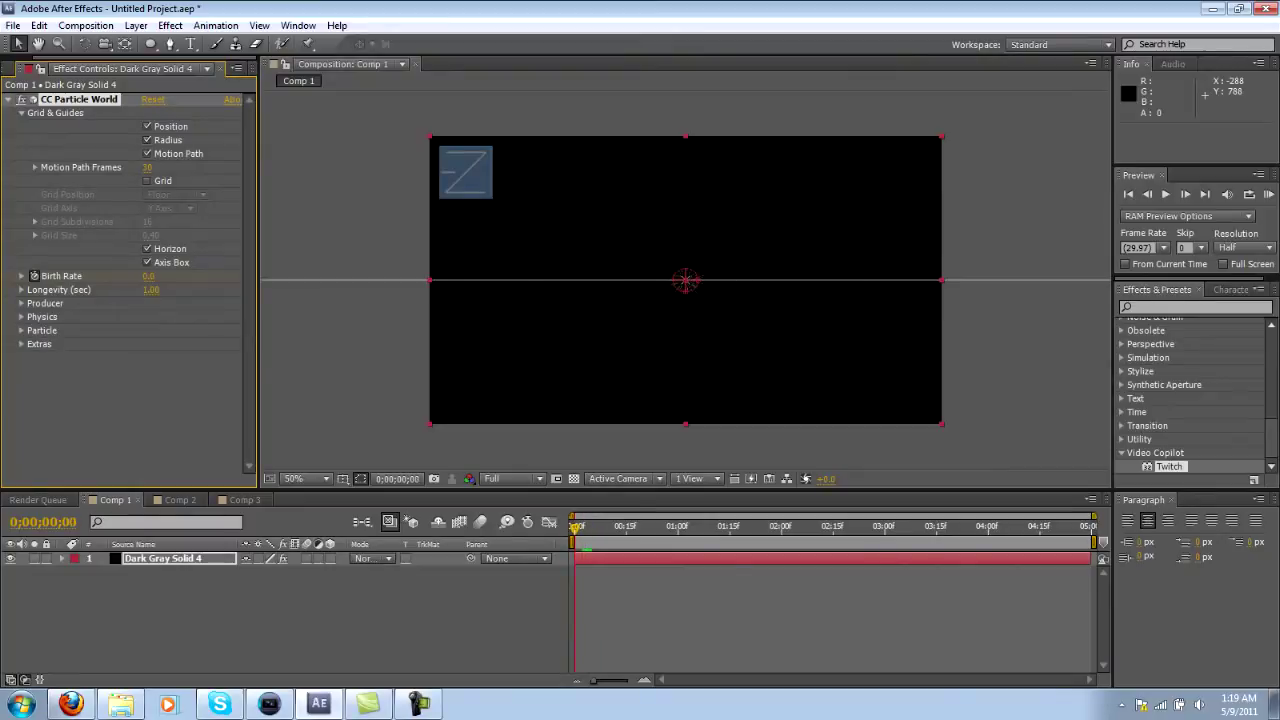
{"action": "key", "text": "space"}
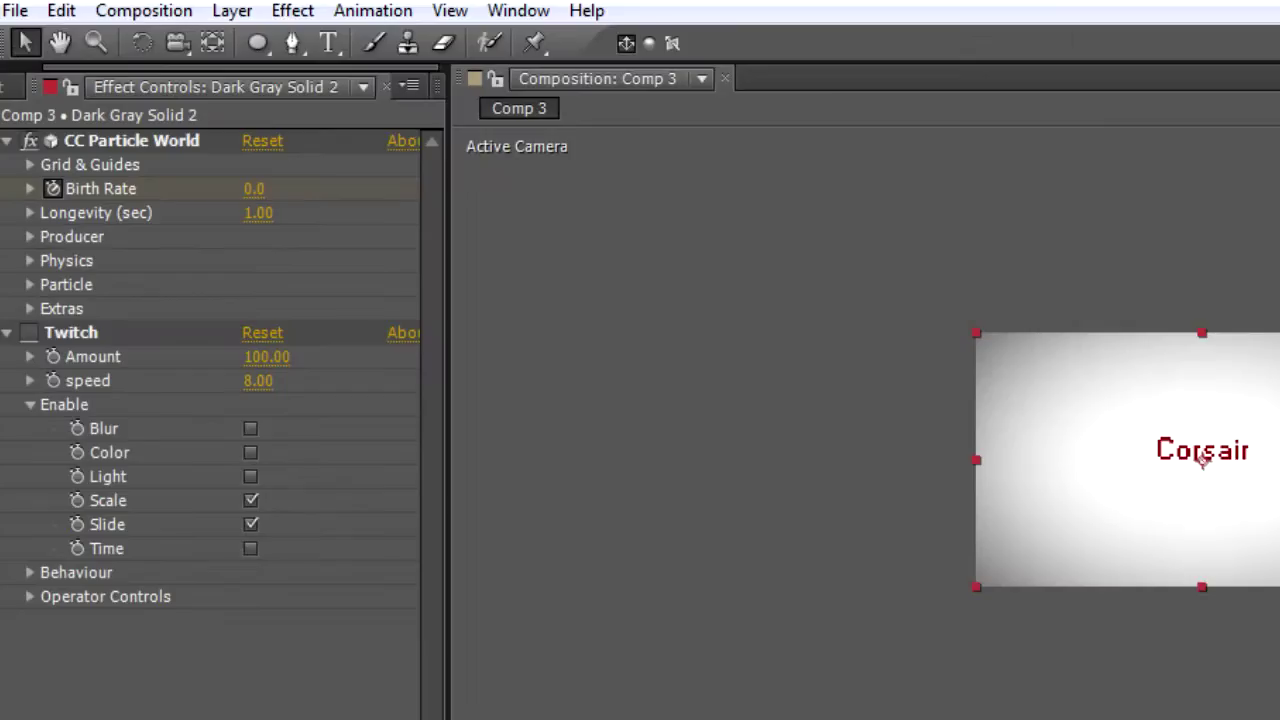
- Enable the Twitch effect on the particle layer Dark Gray Solid 2 in Comp 3
{"action": "left_click", "coordinate": [686, 277]}
{"action": "left_click", "coordinate": [1203, 456]}
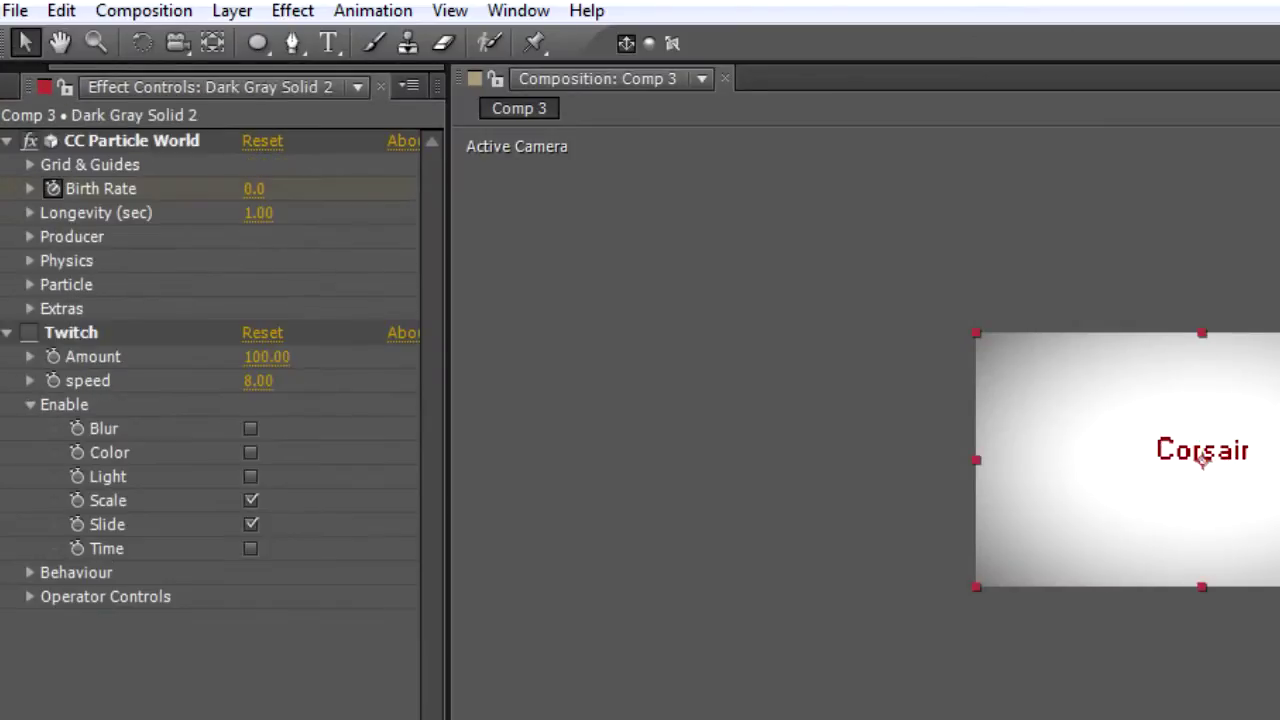
{"action": "left_click", "coordinate": [29, 333]}
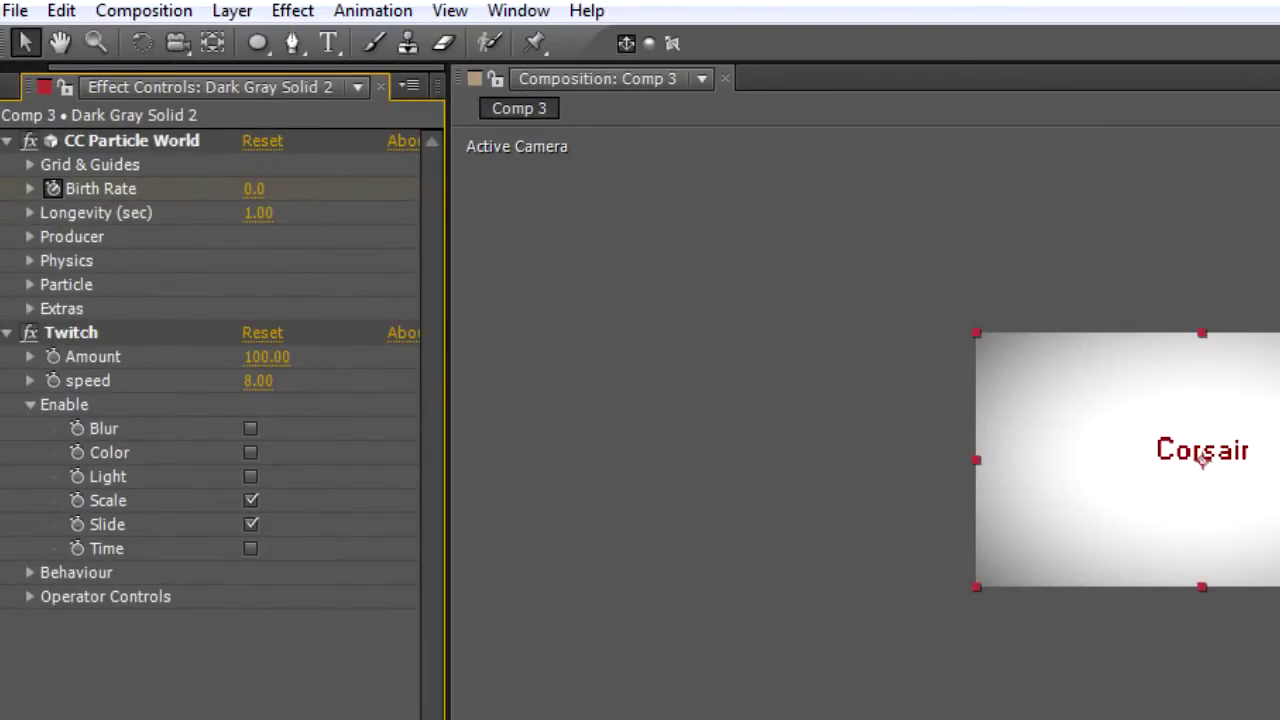
{"action": "left_click", "coordinate": [1203, 456]}
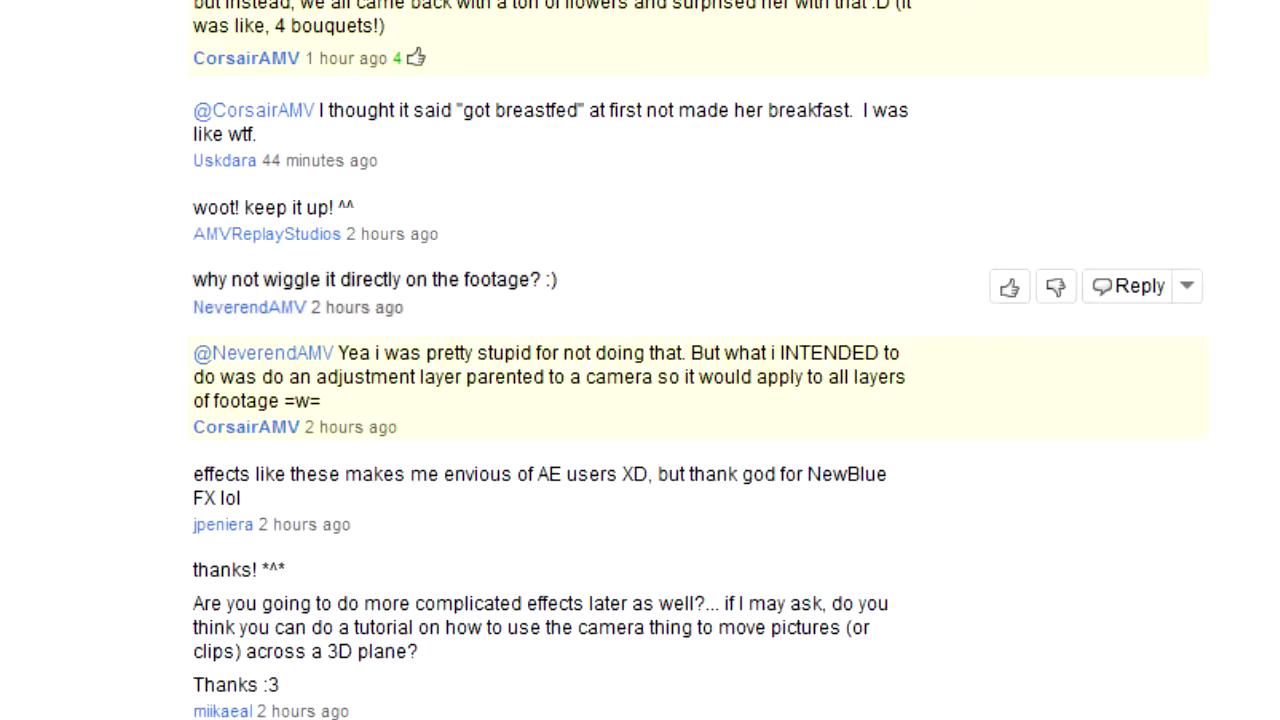
{"action": "scroll", "coordinate": [640, 300], "scroll_direction": "down", "scroll_amount": 2}
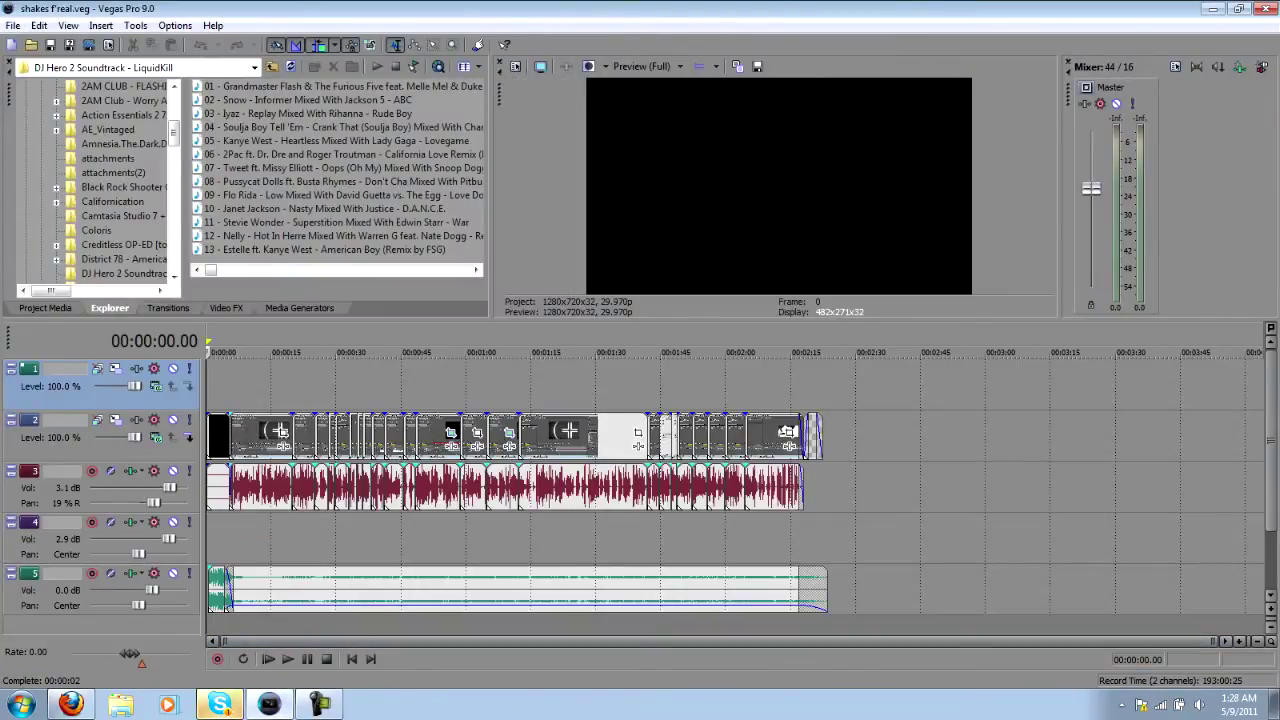
- In Vegas Pro, apply Color Curves with the Reset to None preset to video track 2 and steepen its RGB curve
{"action": "scroll", "coordinate": [637, 440], "scroll_direction": "up", "scroll_amount": 10}
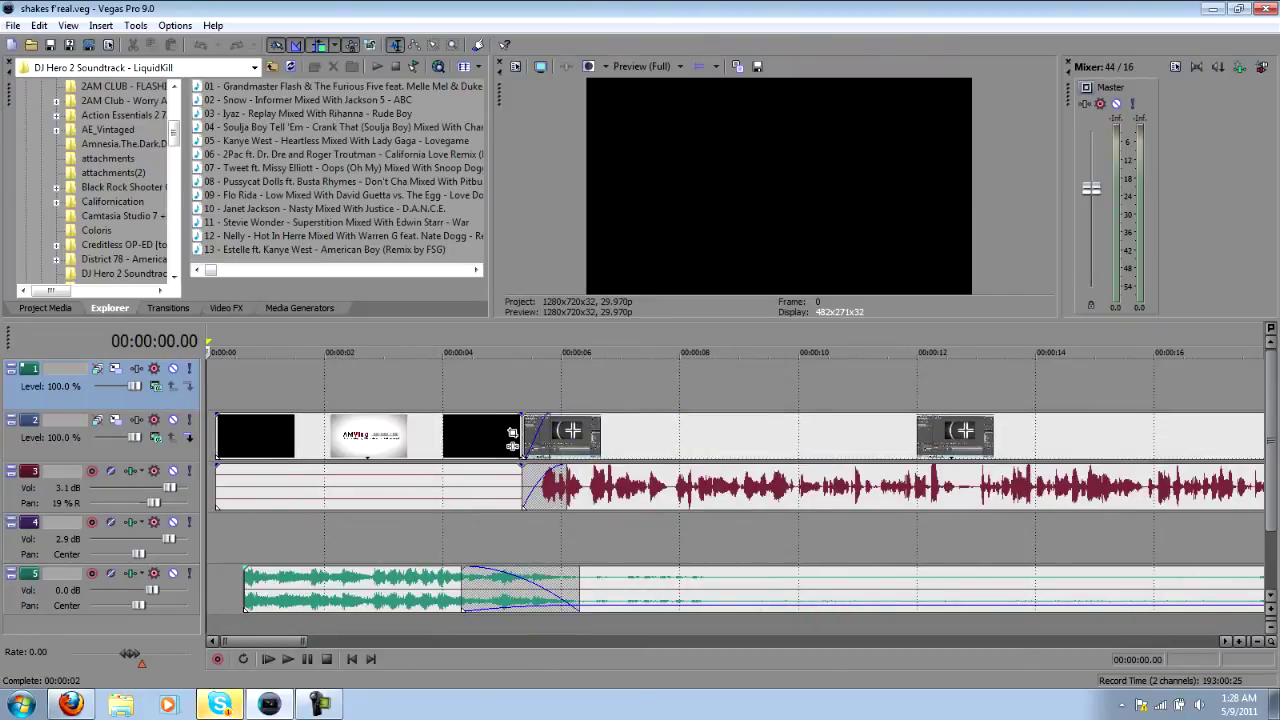
{"action": "scroll", "coordinate": [735, 488], "scroll_direction": "down", "scroll_amount": 2}
{"action": "left_click", "coordinate": [350, 385]}
{"action": "left_click", "coordinate": [226, 308]}
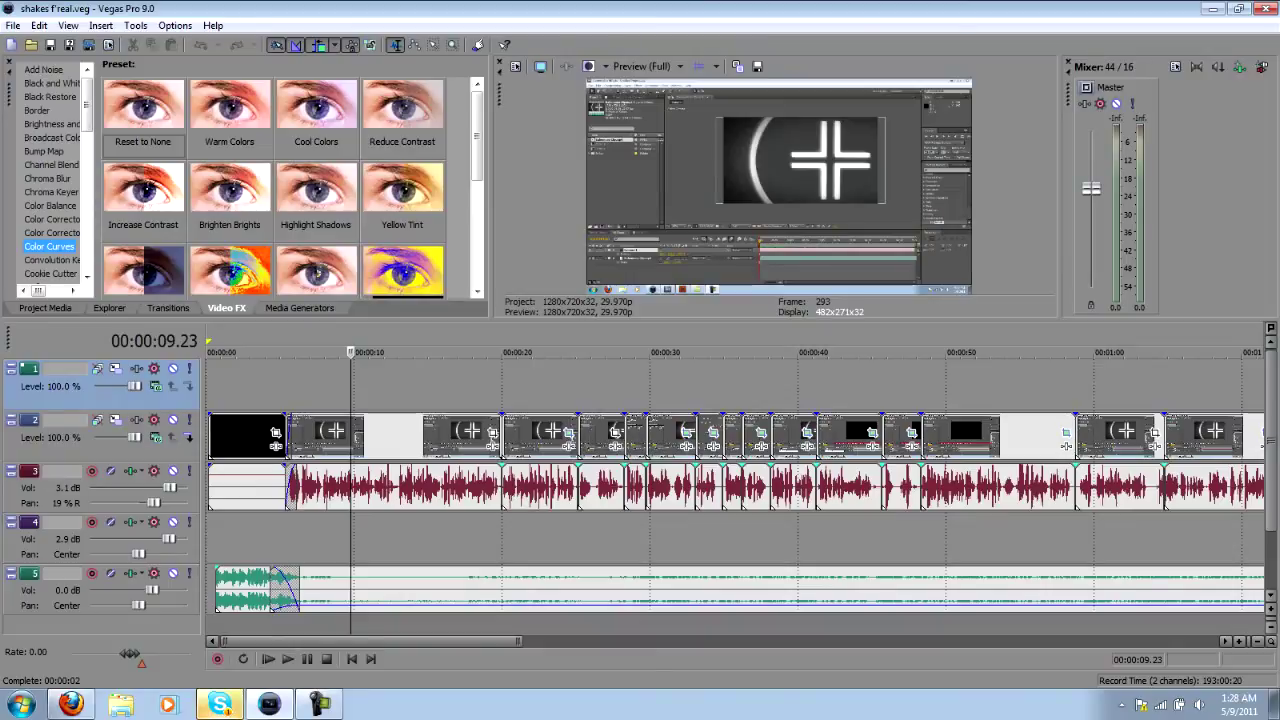
{"action": "left_click", "coordinate": [143, 112]}
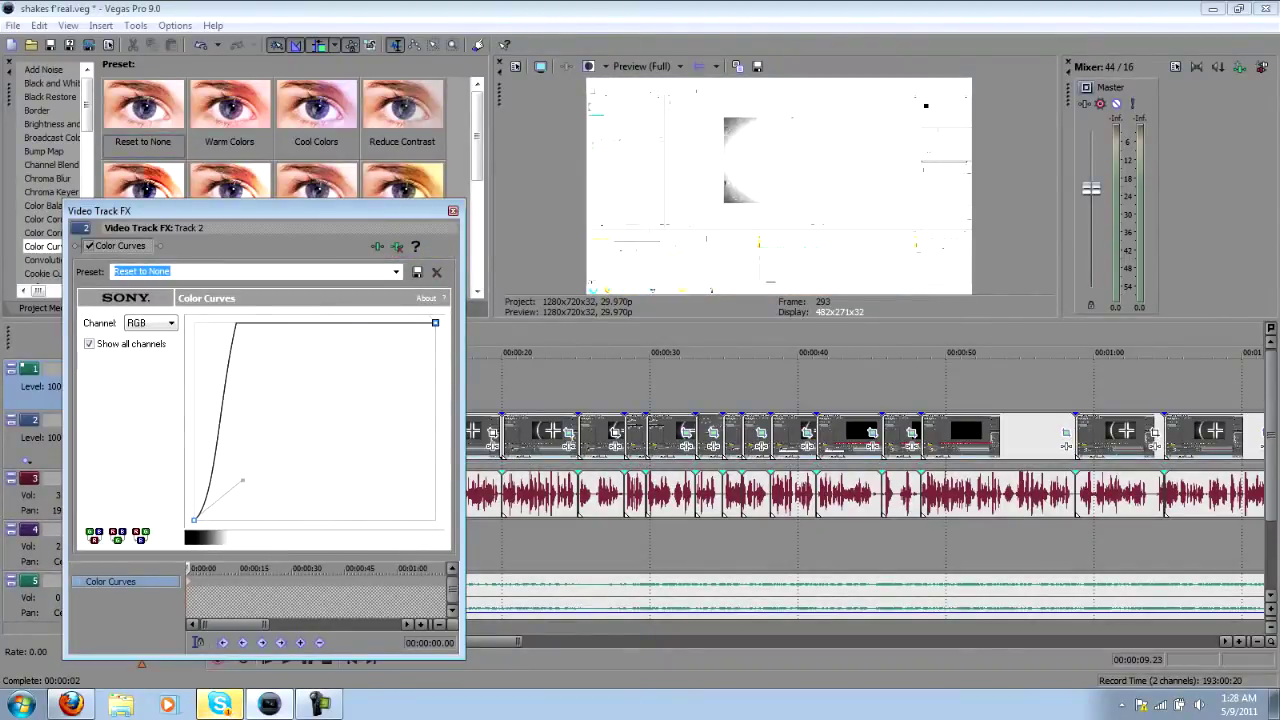
- Check the Color Curves result at several points along the timeline, up to 00:00:53.18
{"action": "left_click", "coordinate": [625, 385]}
{"action": "left_click", "coordinate": [732, 385]}
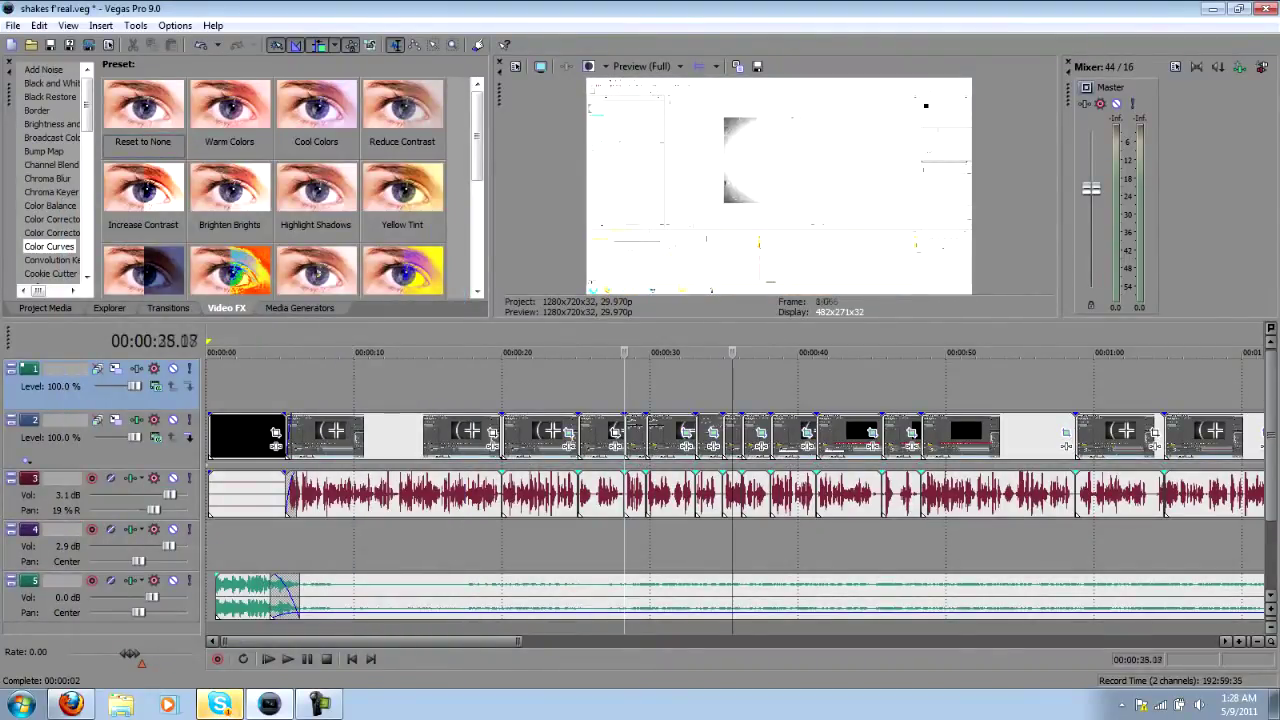
{"action": "left_click", "coordinate": [911, 385]}
{"action": "left_click", "coordinate": [998, 385]}
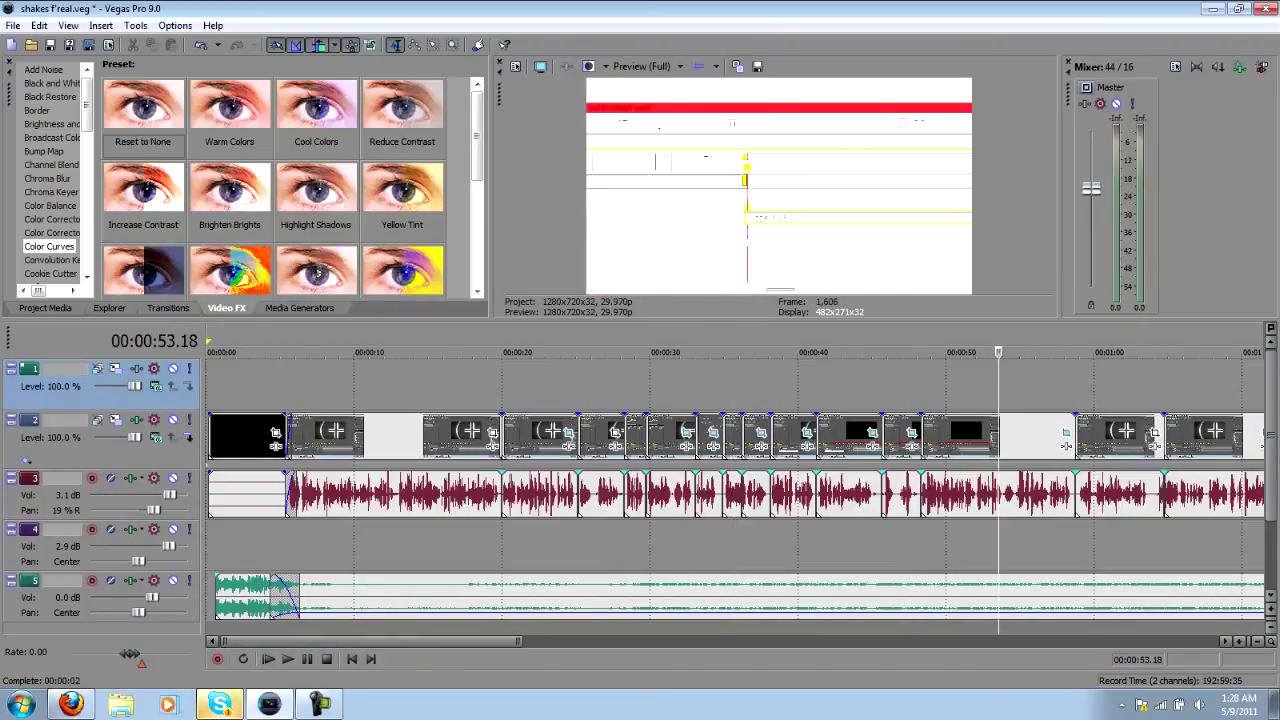